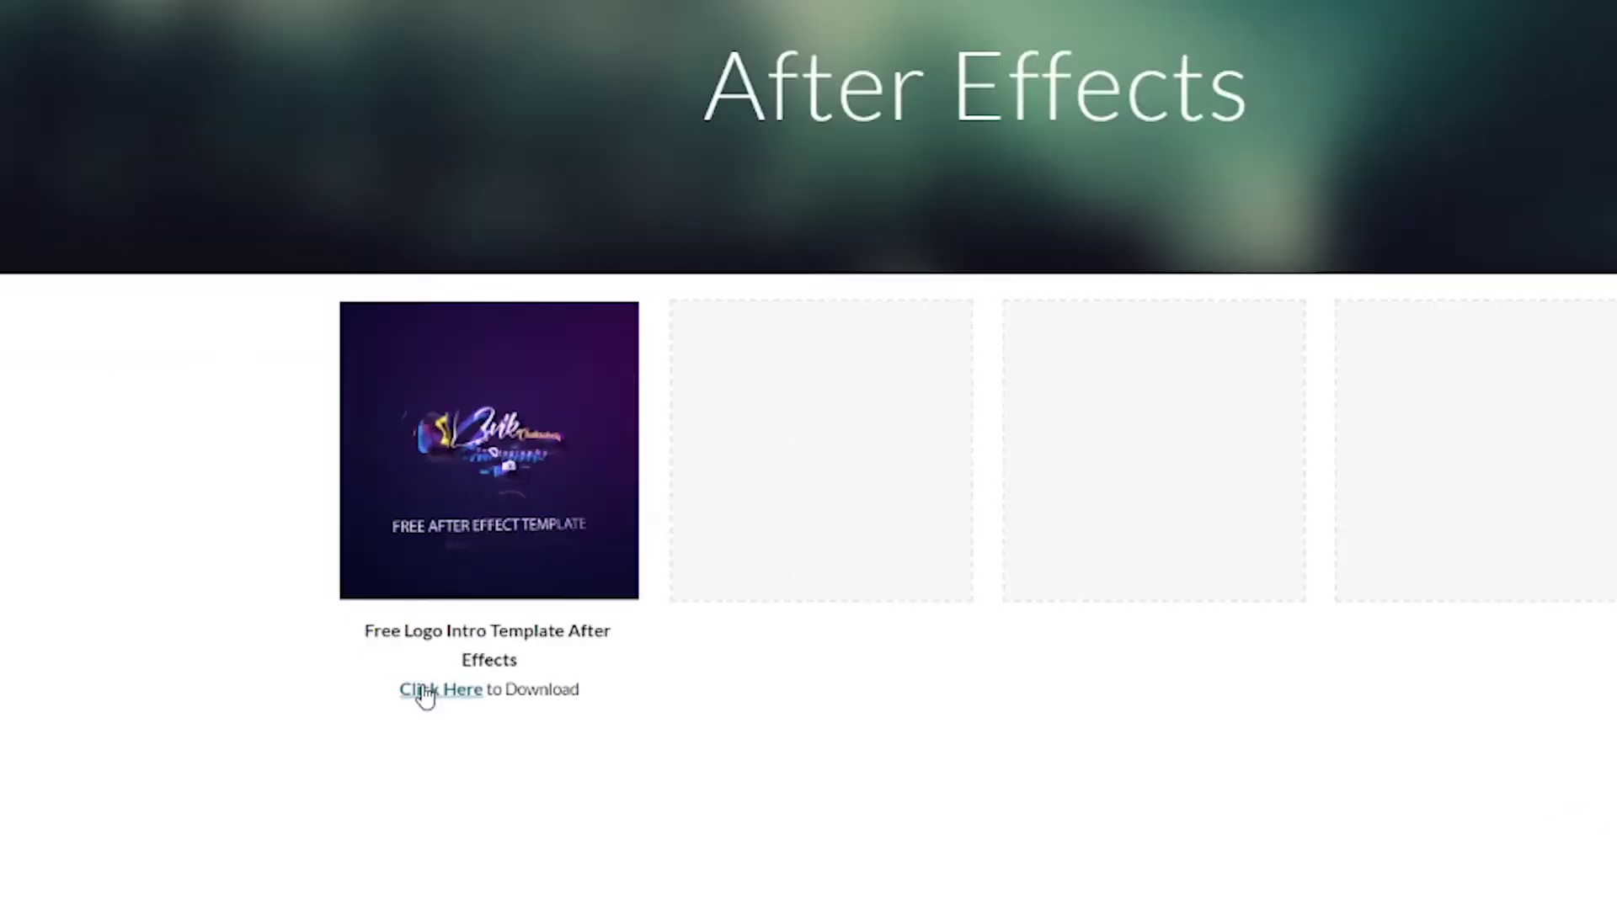
# - Follow the Free Logo Intro Template After Effects link to its 'ep 5' Google Drive folder
pyautogui.click(427, 691)
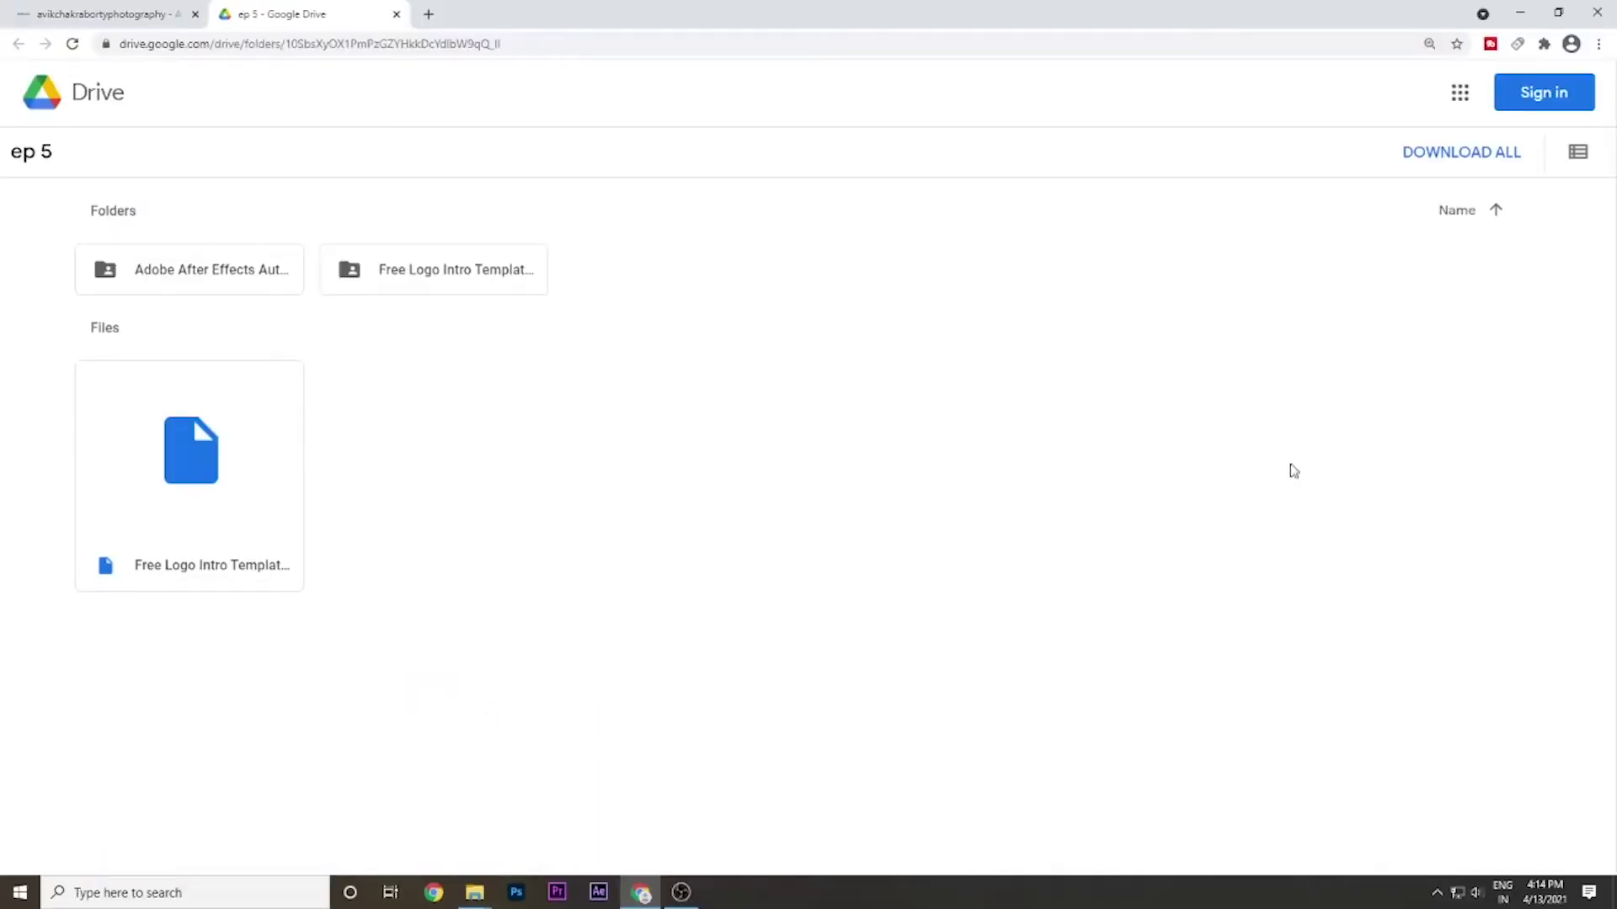
# - Download the whole ep 5 folder as a zip and open the archive in WinRAR
pyautogui.click(1442, 161)
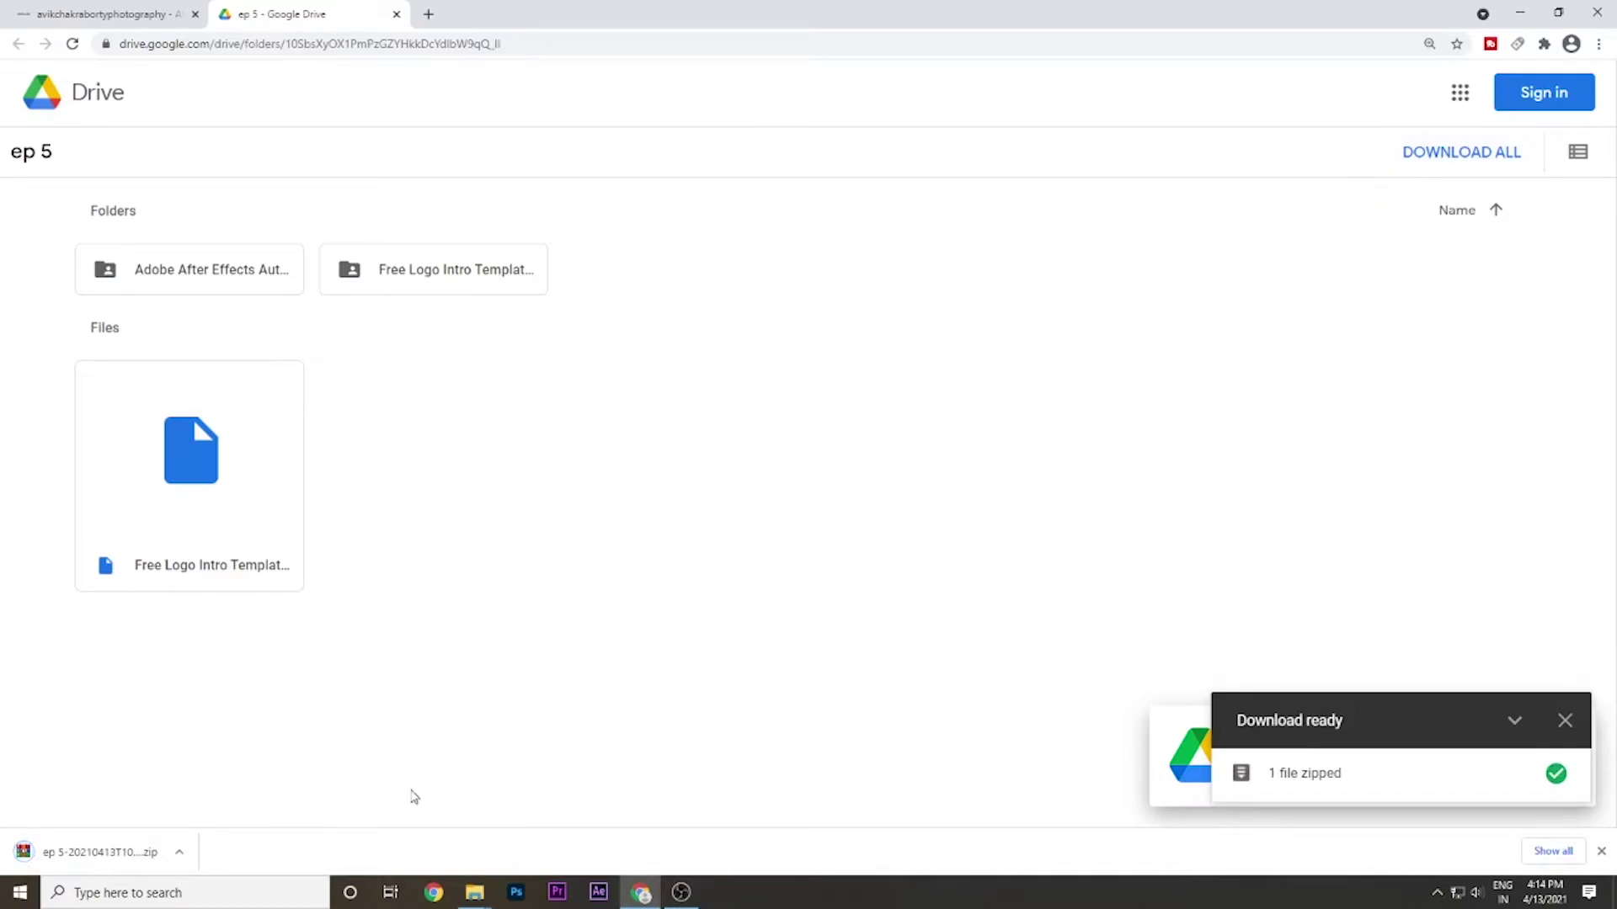
pyautogui.click(181, 855)
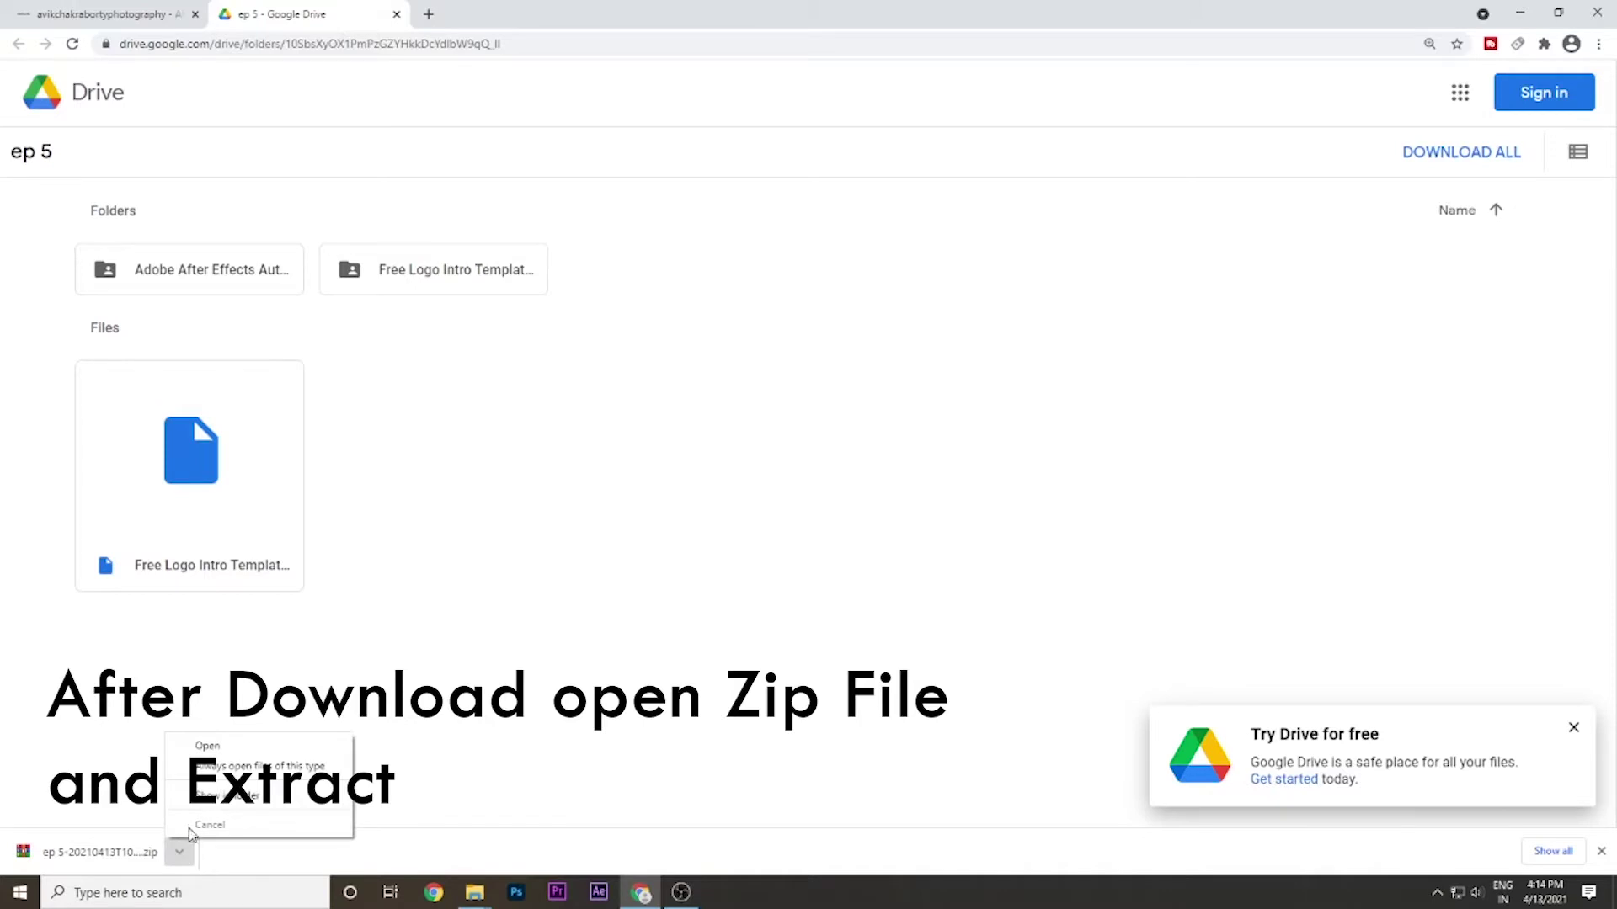
pyautogui.click(207, 746)
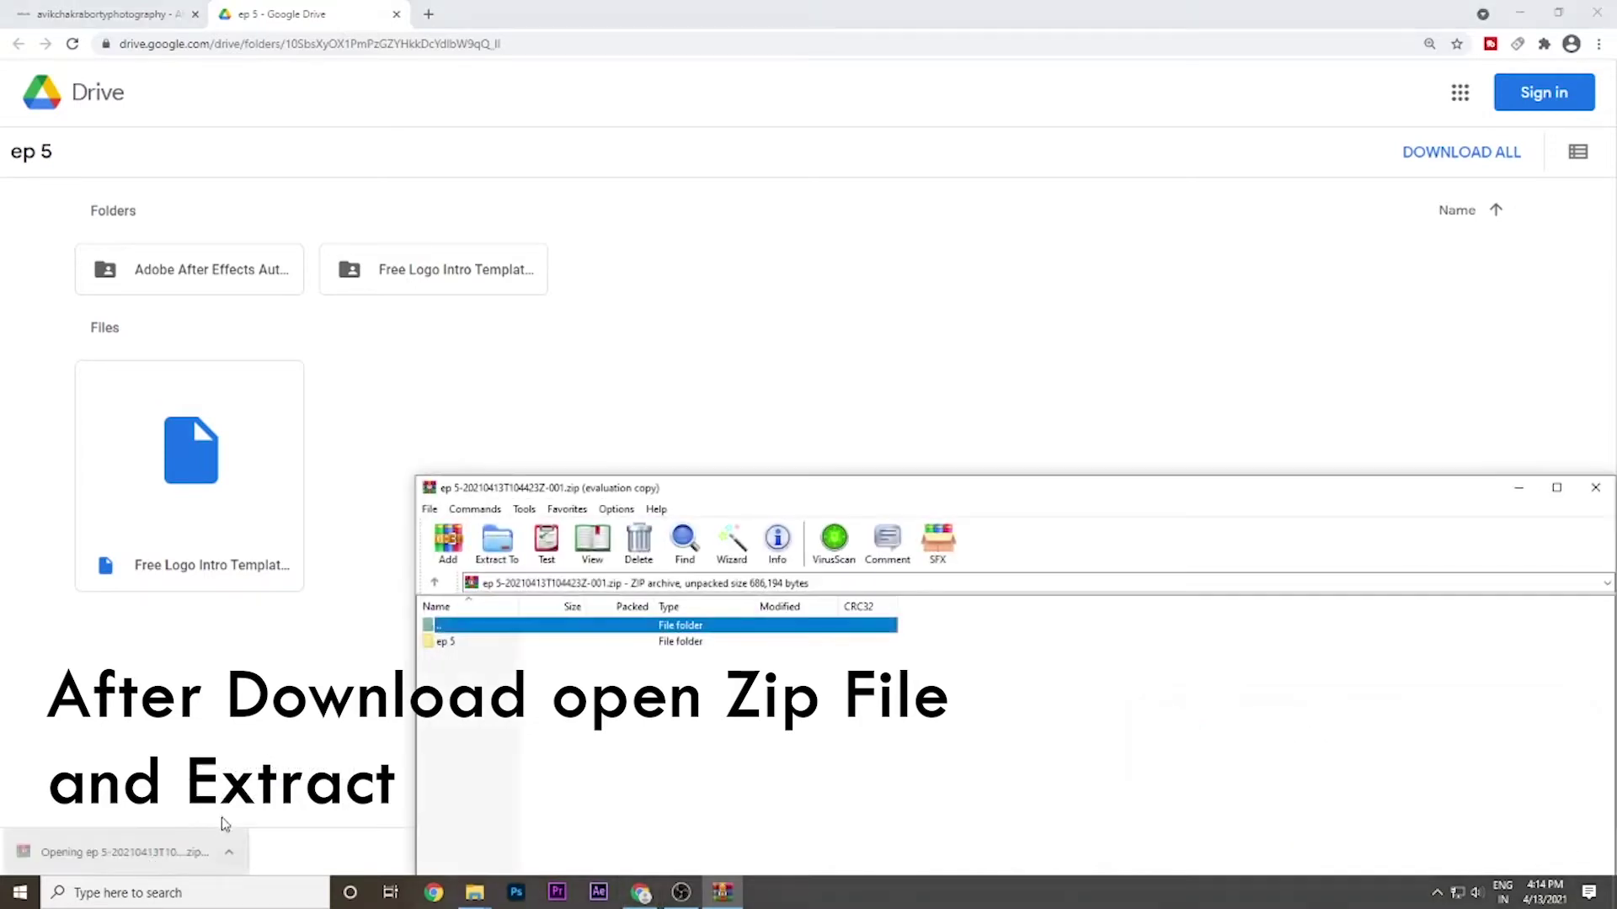
# - Dismiss the WinRAR licence reminder and unpack the archive with the wizard to the proposed Desktop folder
pyautogui.moveTo(699, 487); pyautogui.dragTo(528, 141)
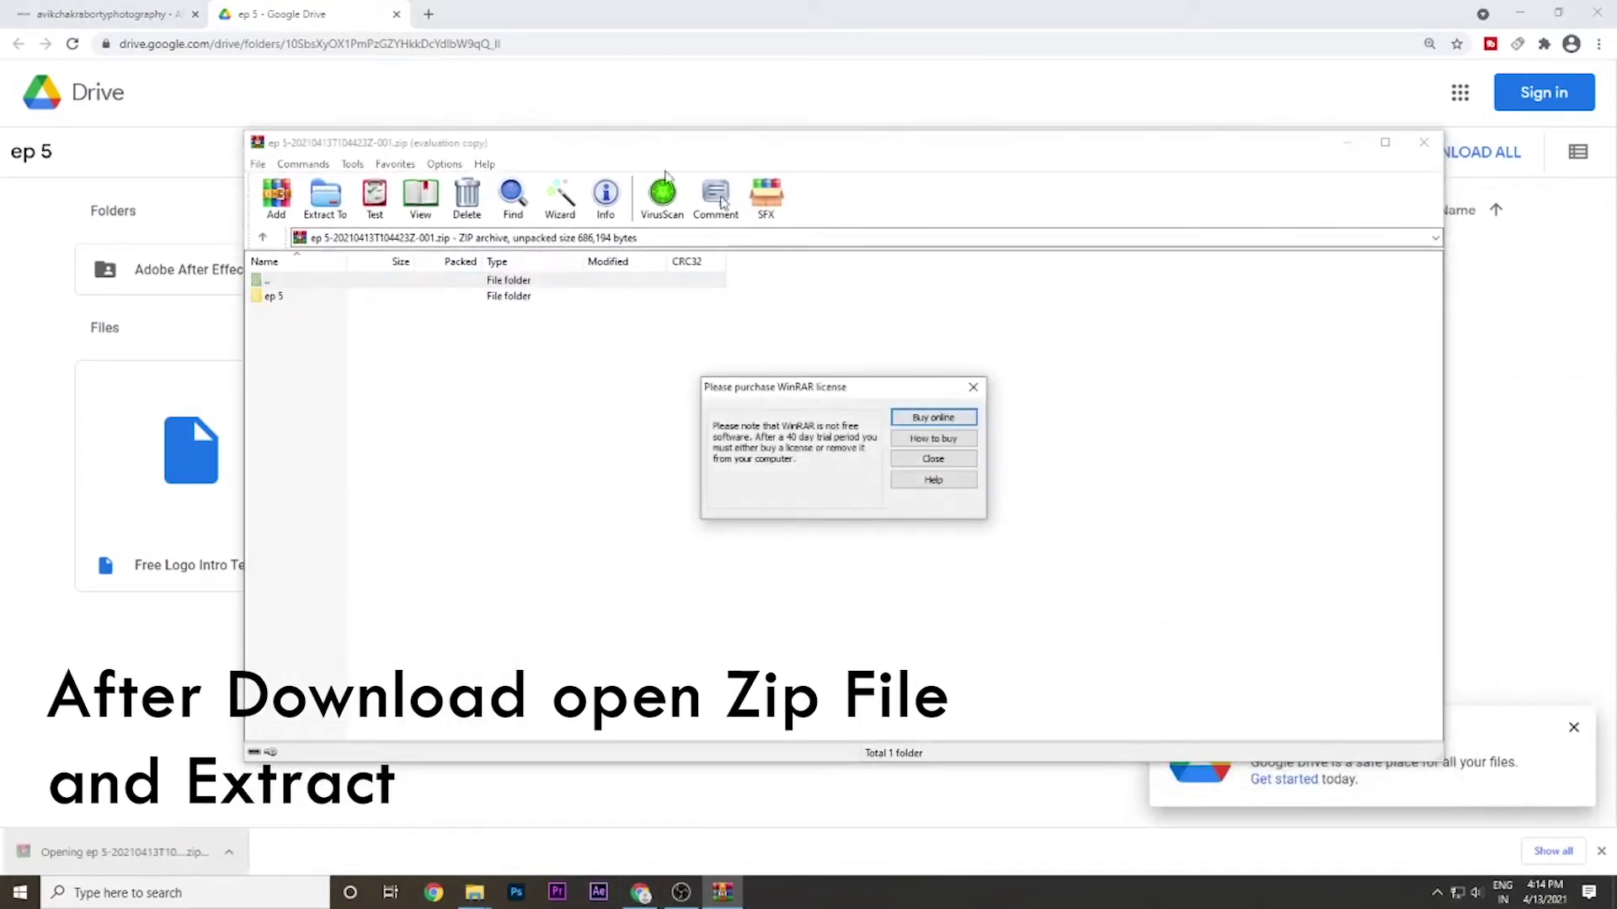
pyautogui.click(973, 388)
pyautogui.moveTo(855, 495); pyautogui.dragTo(635, 142)
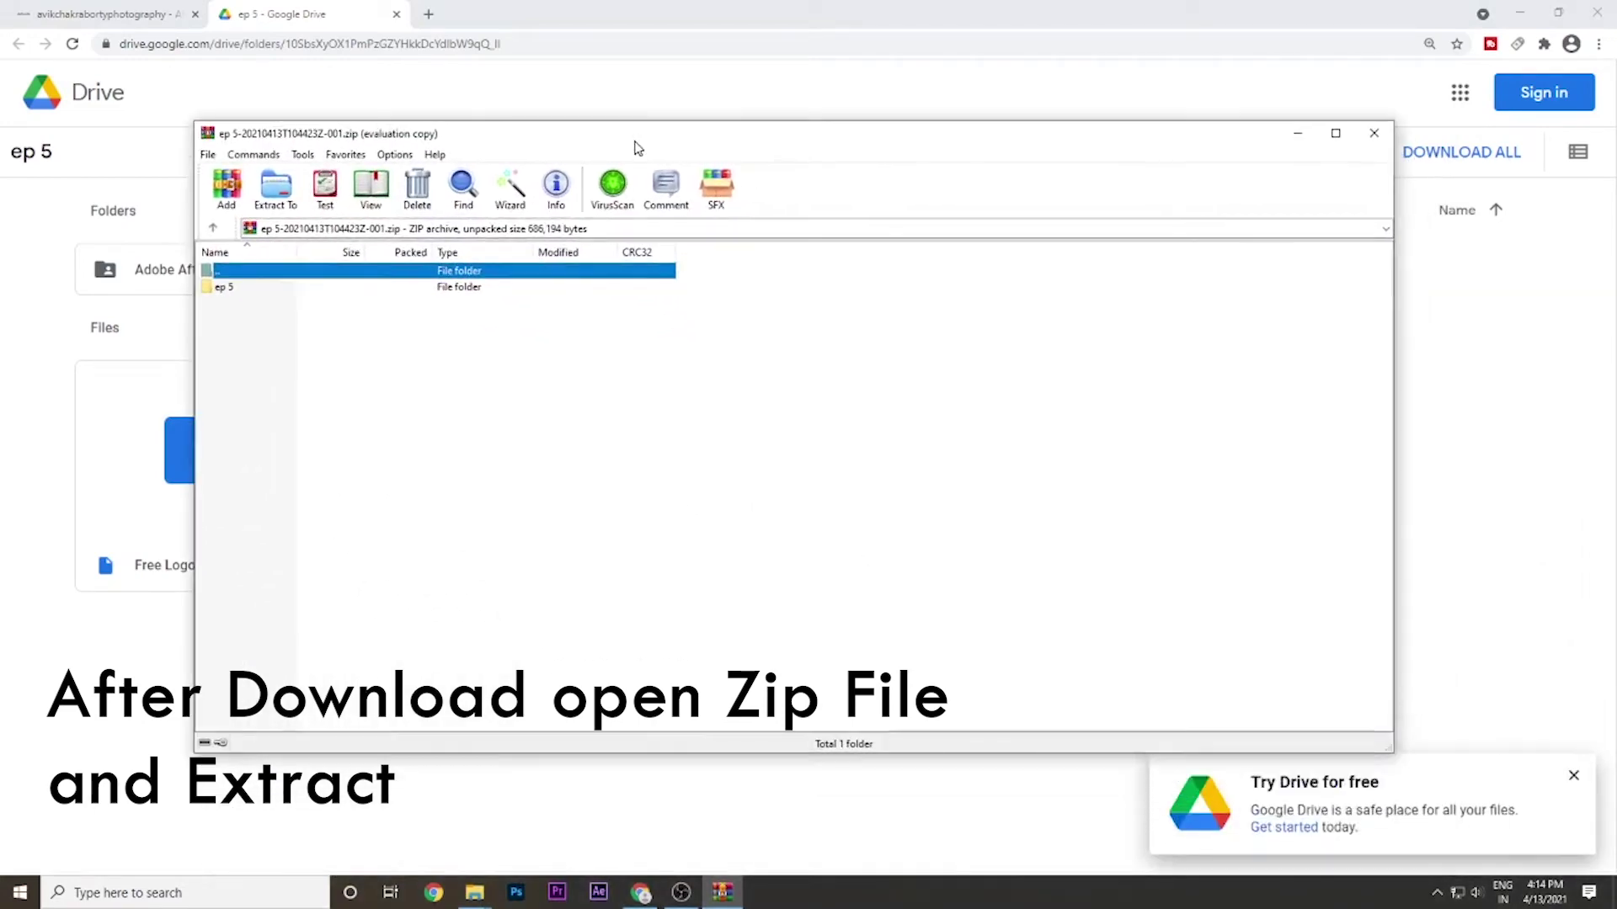
pyautogui.click(509, 190)
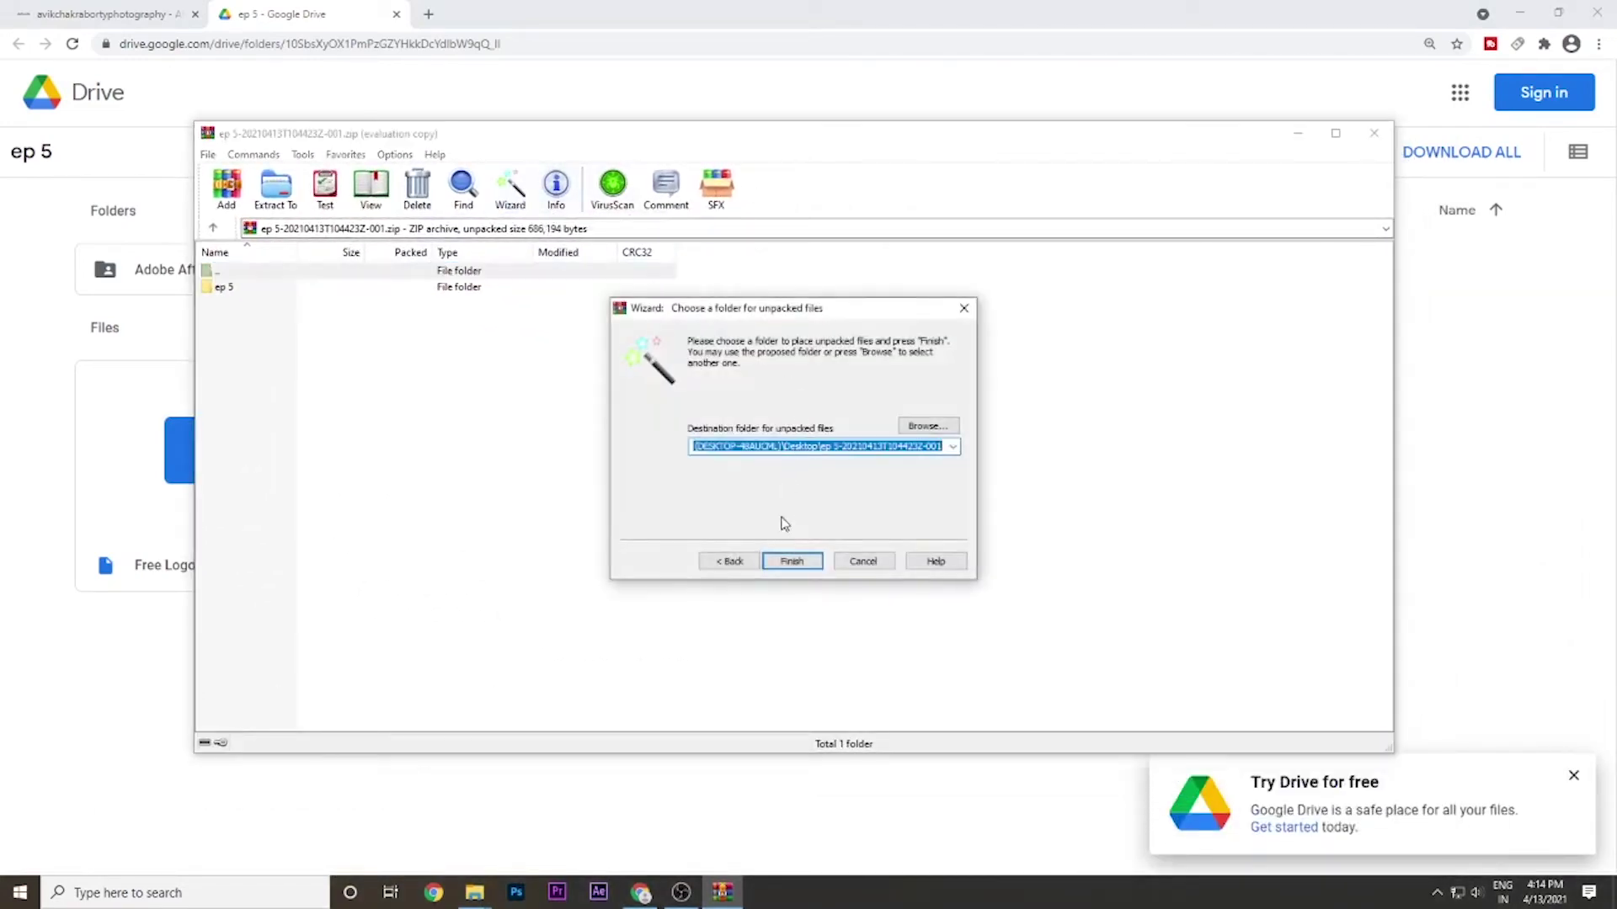
pyautogui.click(792, 563)
# - Finish extracting, then open the Free Logo Intro Template project from the ep 5 folder
pyautogui.click(792, 562)
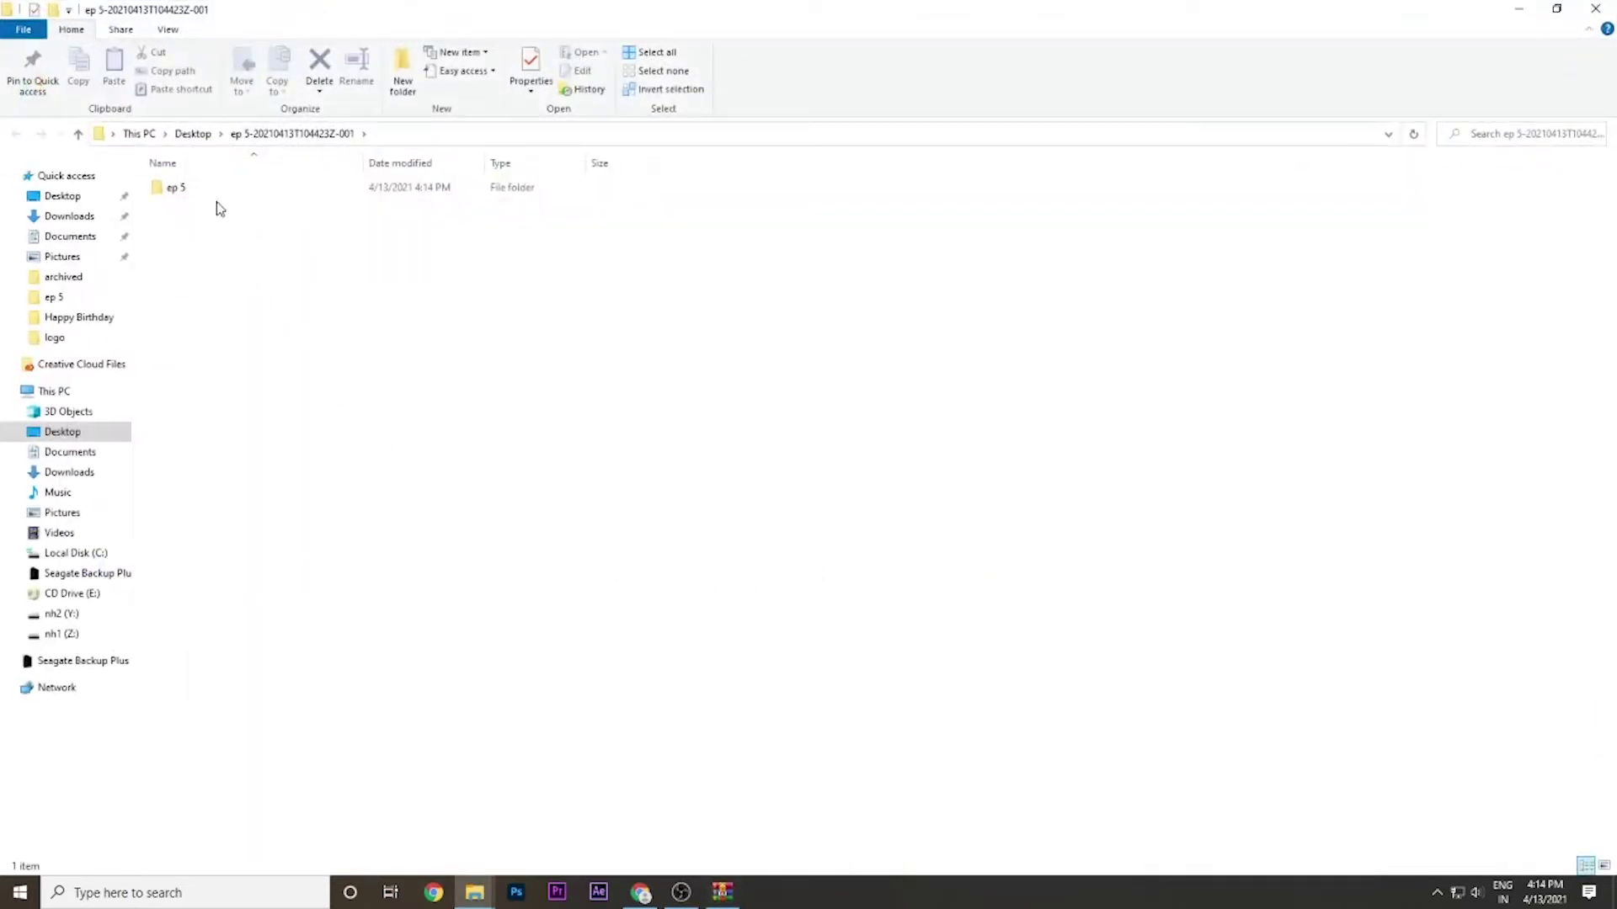
pyautogui.doubleClick(192, 194)
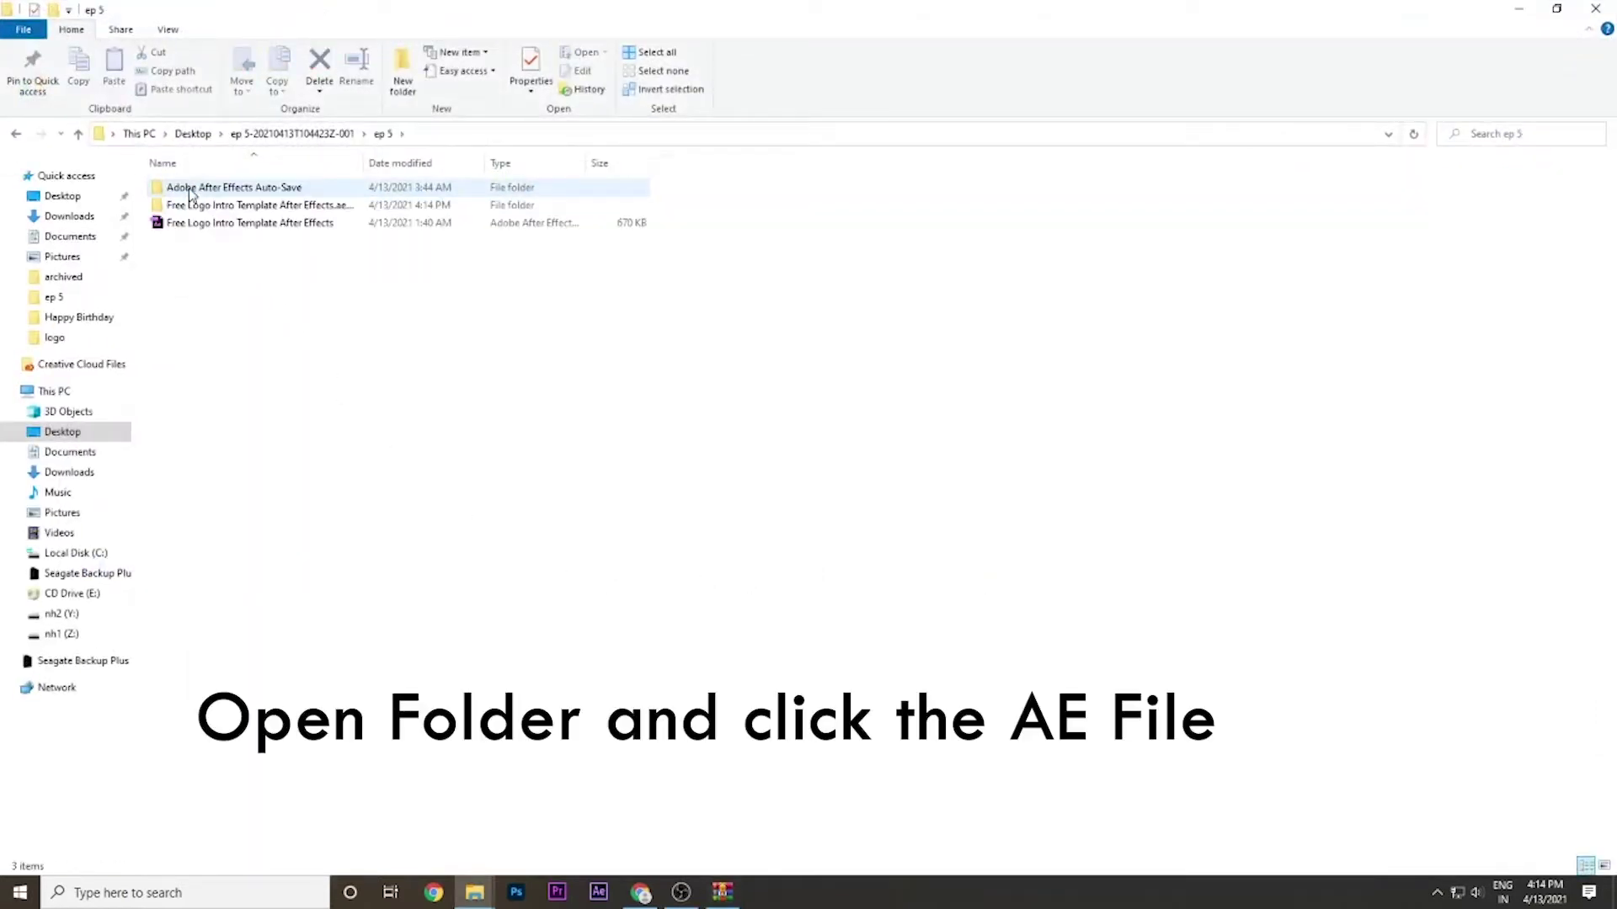
pyautogui.doubleClick(208, 224)
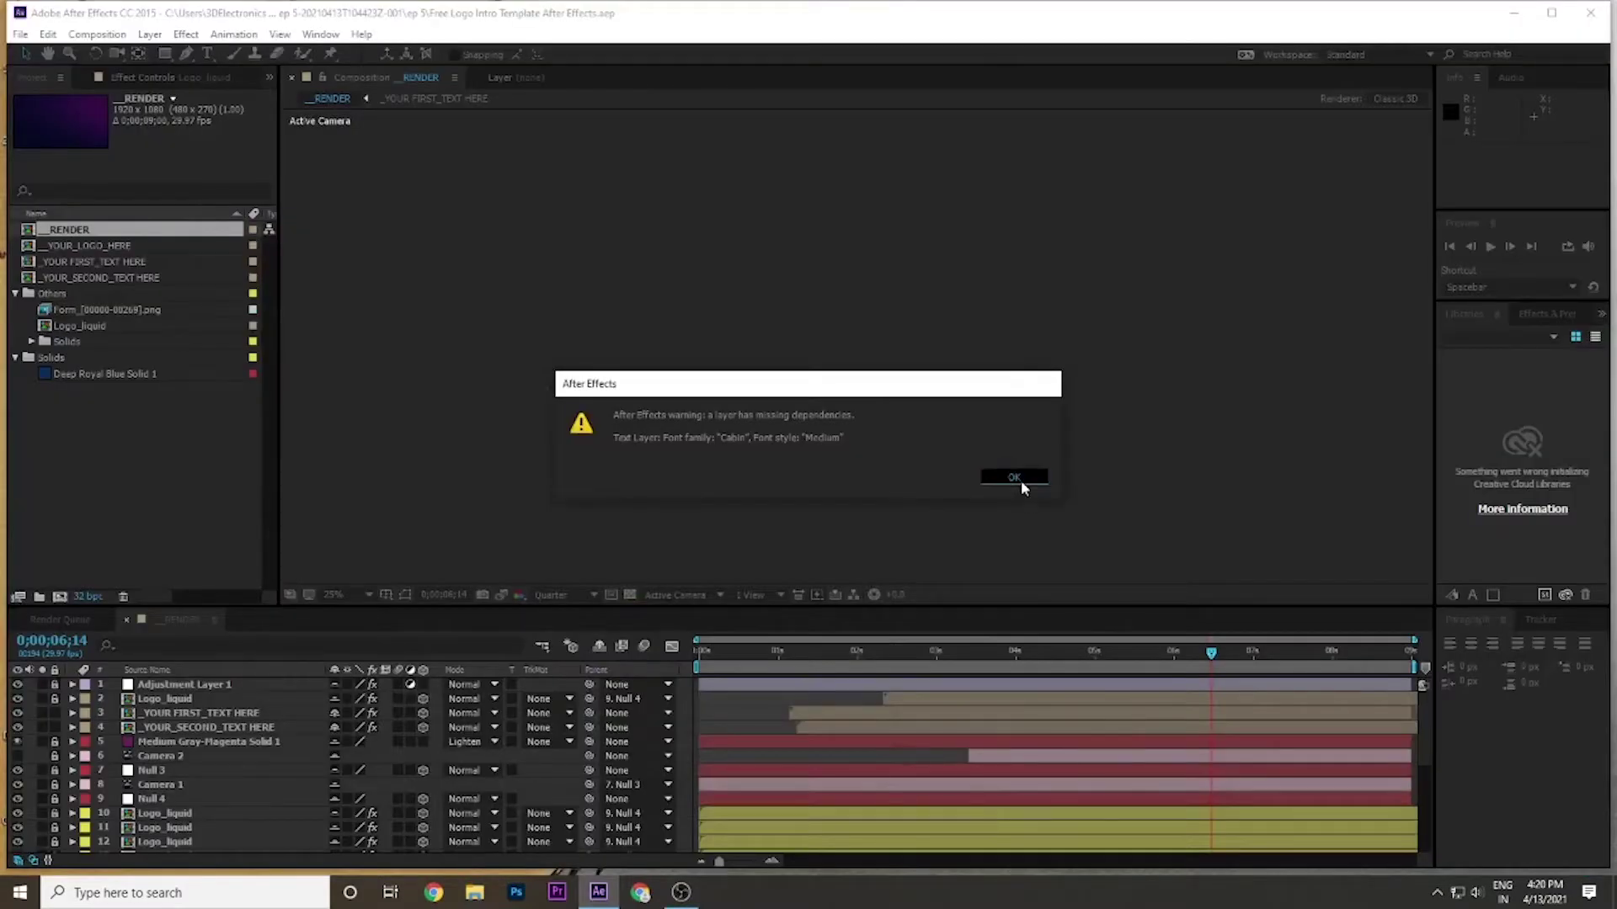
pyautogui.click(1021, 484)
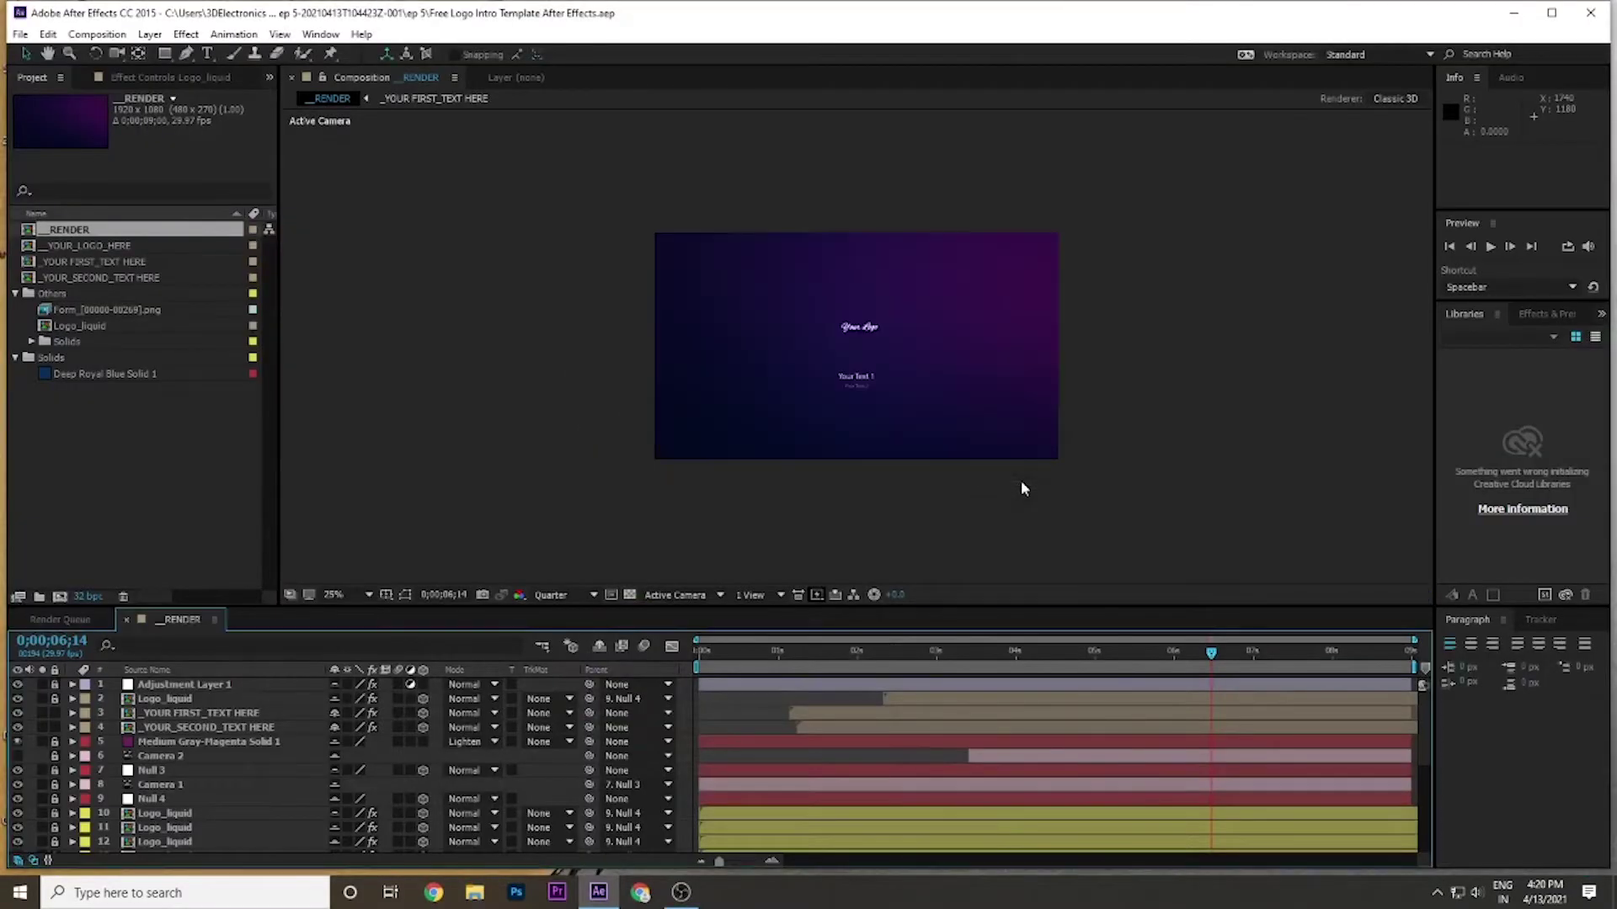
# - Scrub through the _RENDER intro, return to the first frame, and select _YOUR_LOGO_HERE
pyautogui.moveTo(836, 649)
pyautogui.mouseDown()
pyautogui.moveTo(816, 660)
pyautogui.moveTo(1232, 669)
pyautogui.mouseUp()
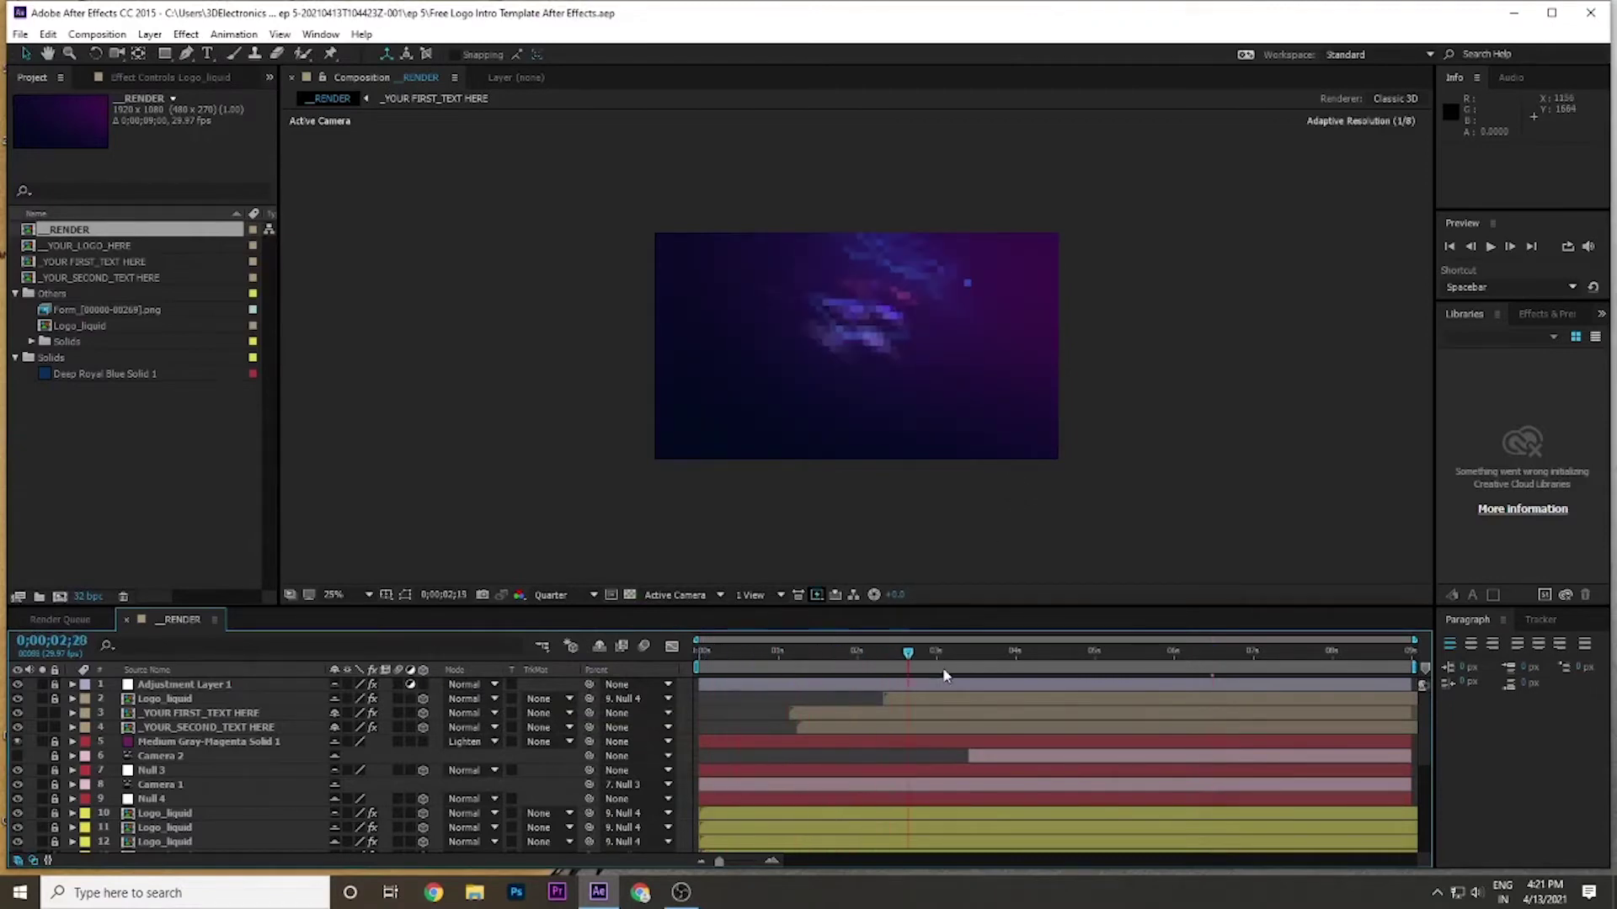
pyautogui.press('Home')
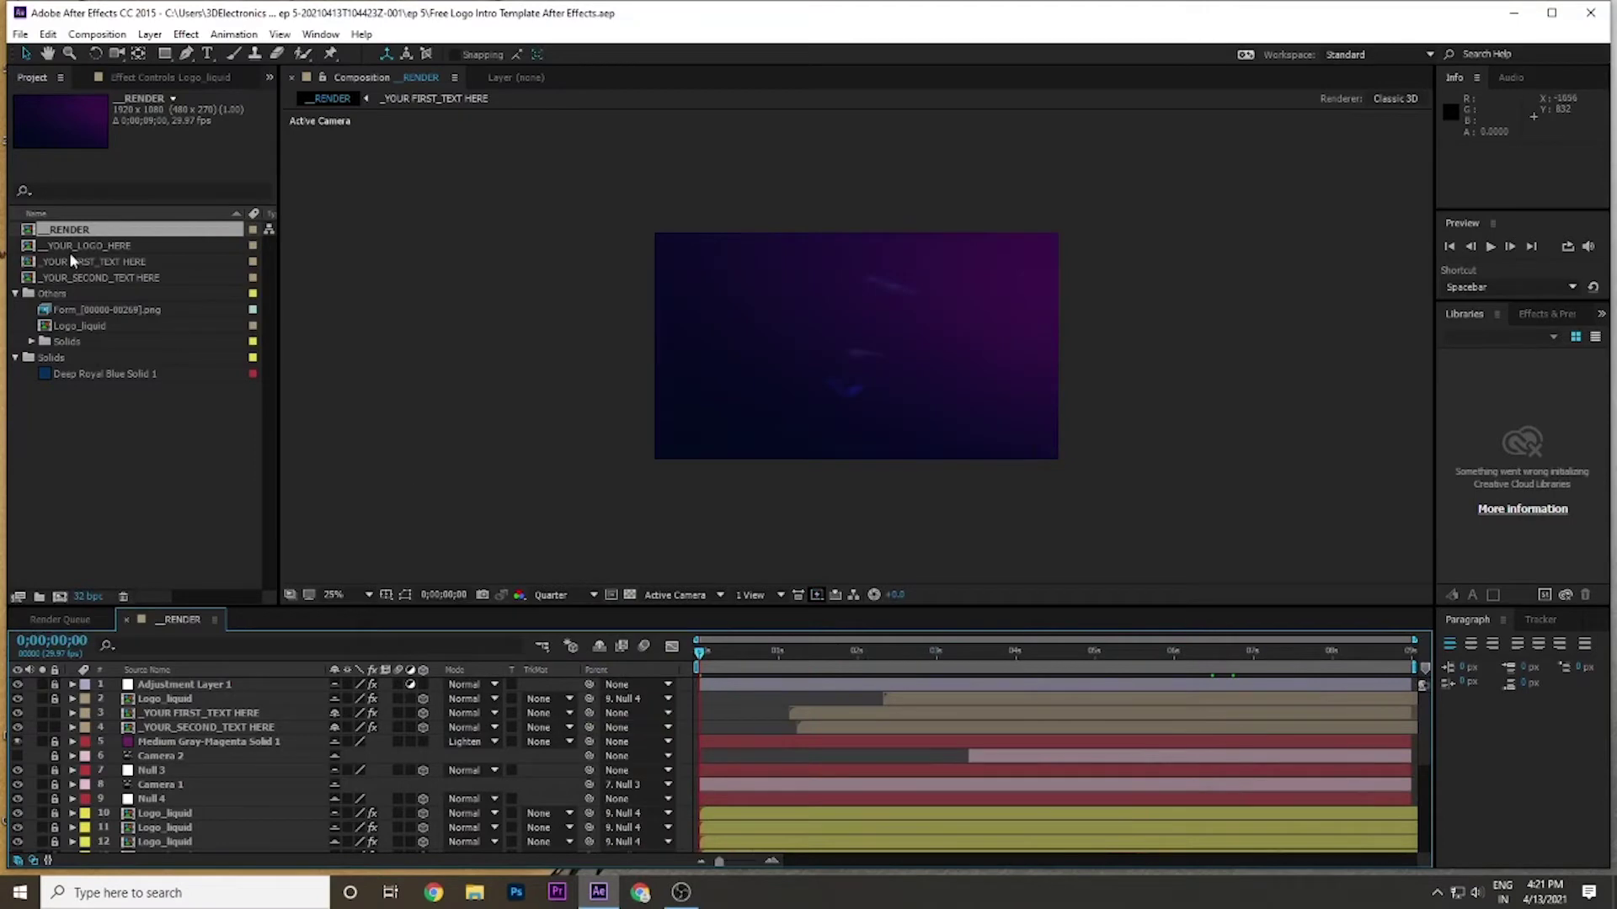
pyautogui.click(87, 246)
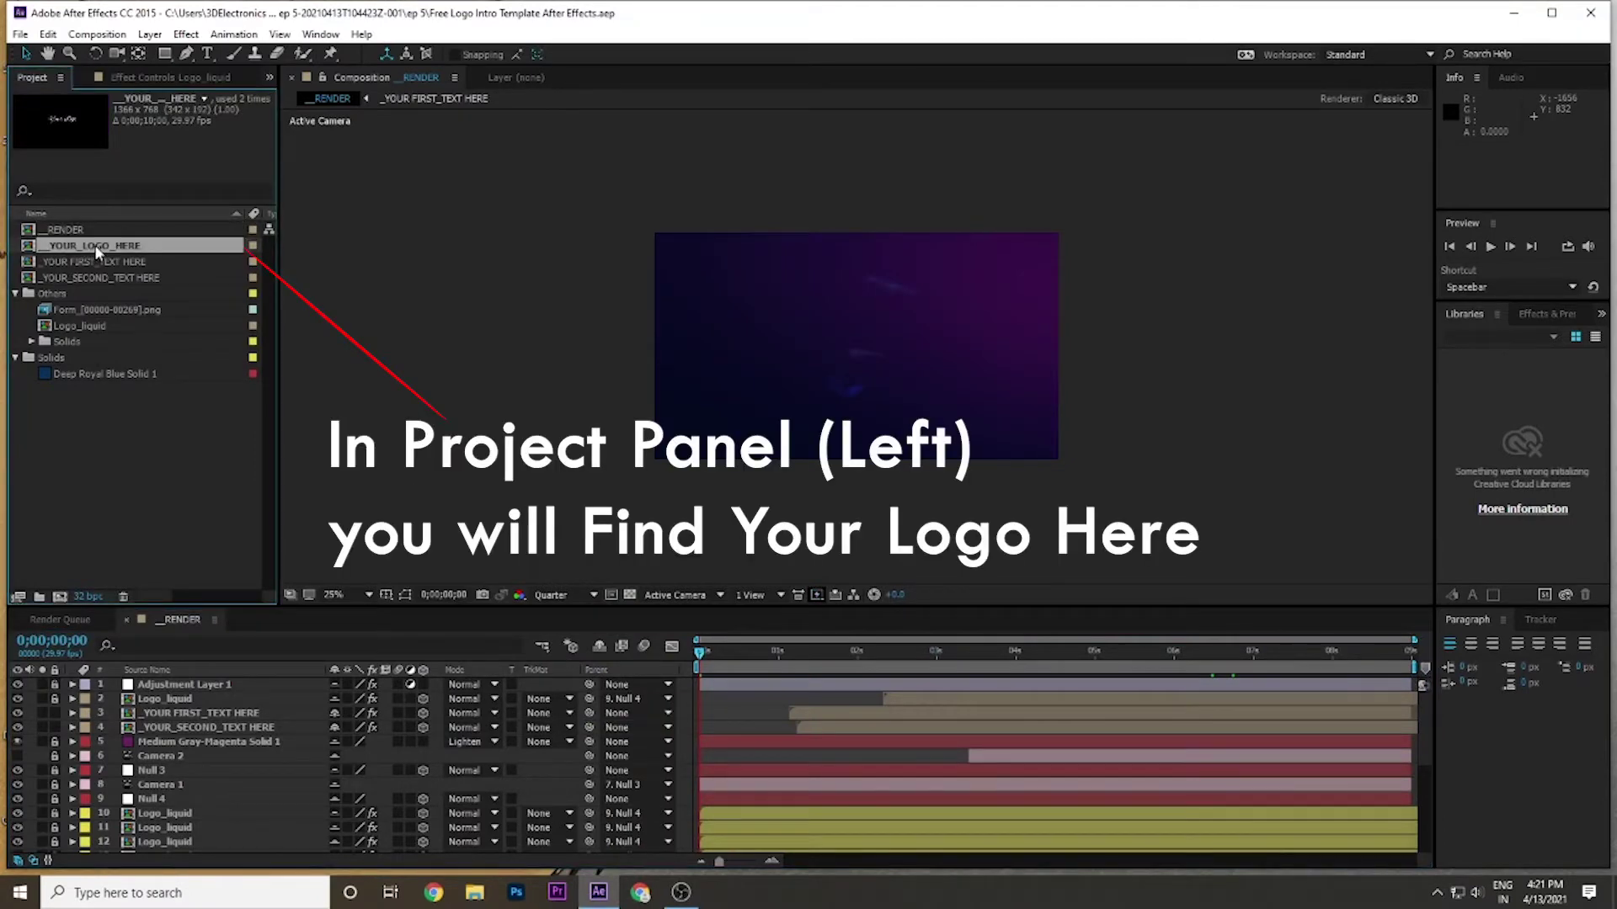
# - Open the _YOUR_LOGO_HERE composition and hide its Your Logo placeholder layer
pyautogui.doubleClick(95, 245)
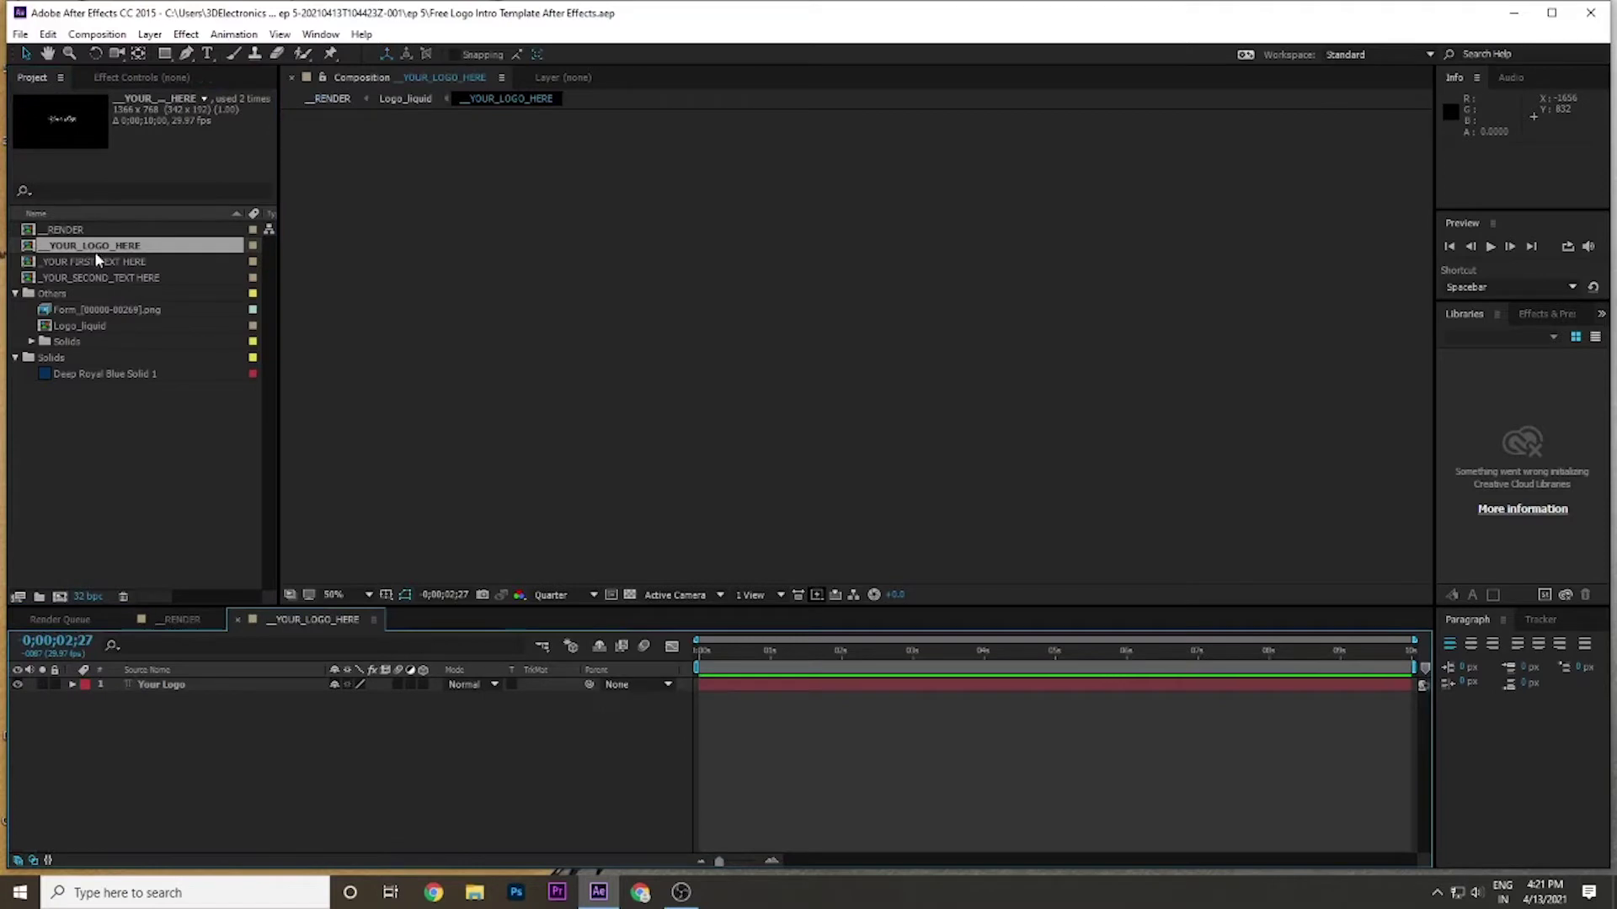
pyautogui.click(146, 684)
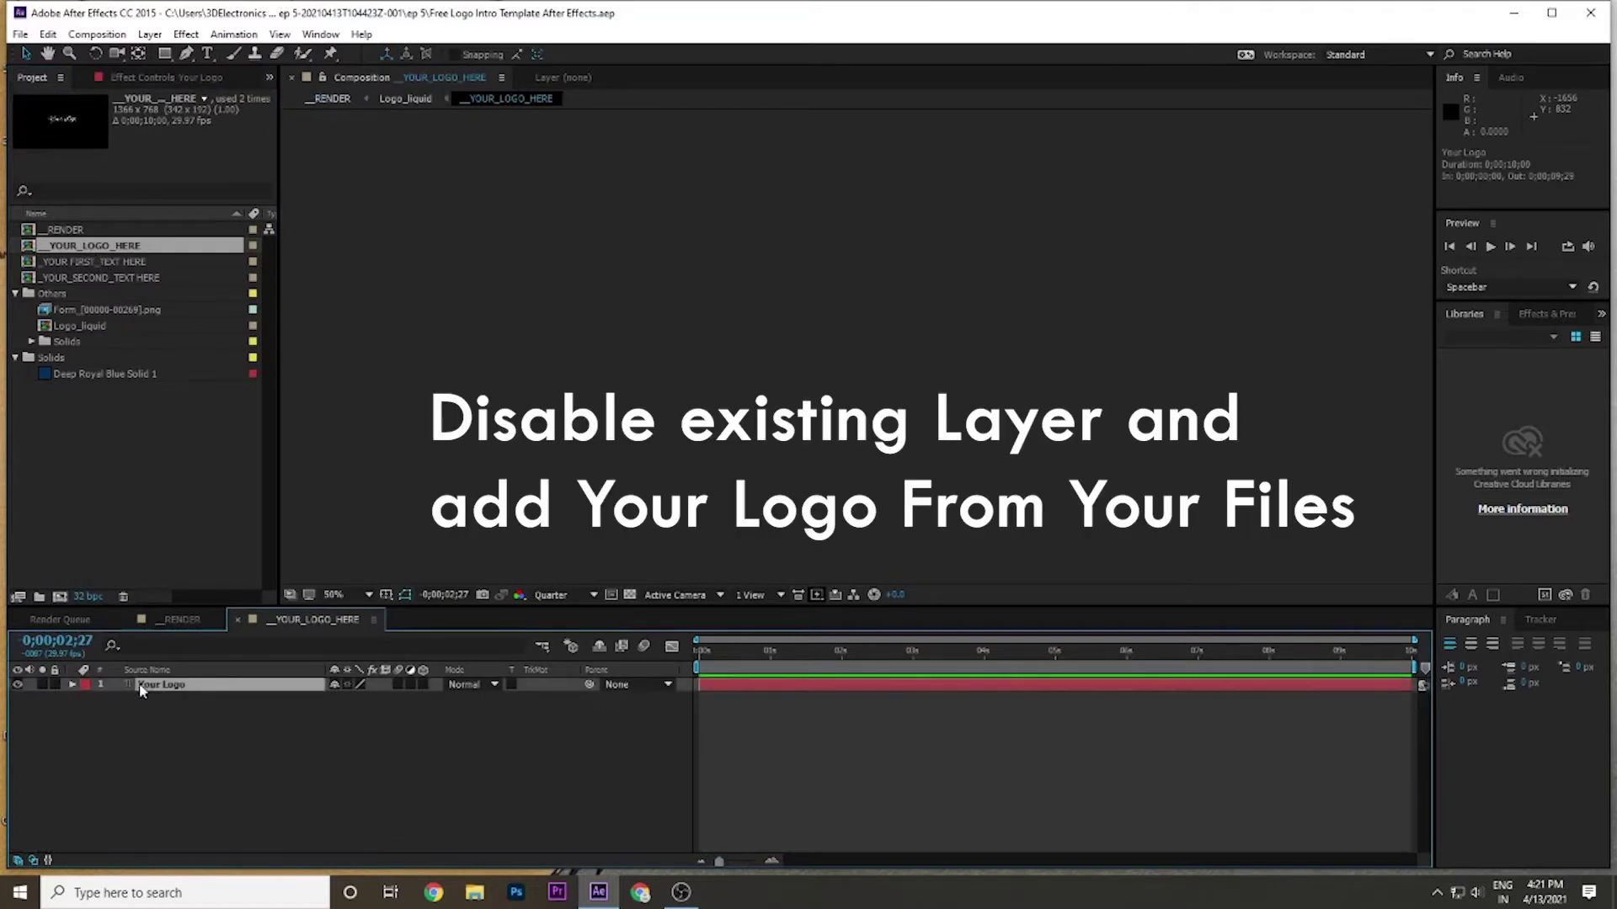
pyautogui.click(19, 686)
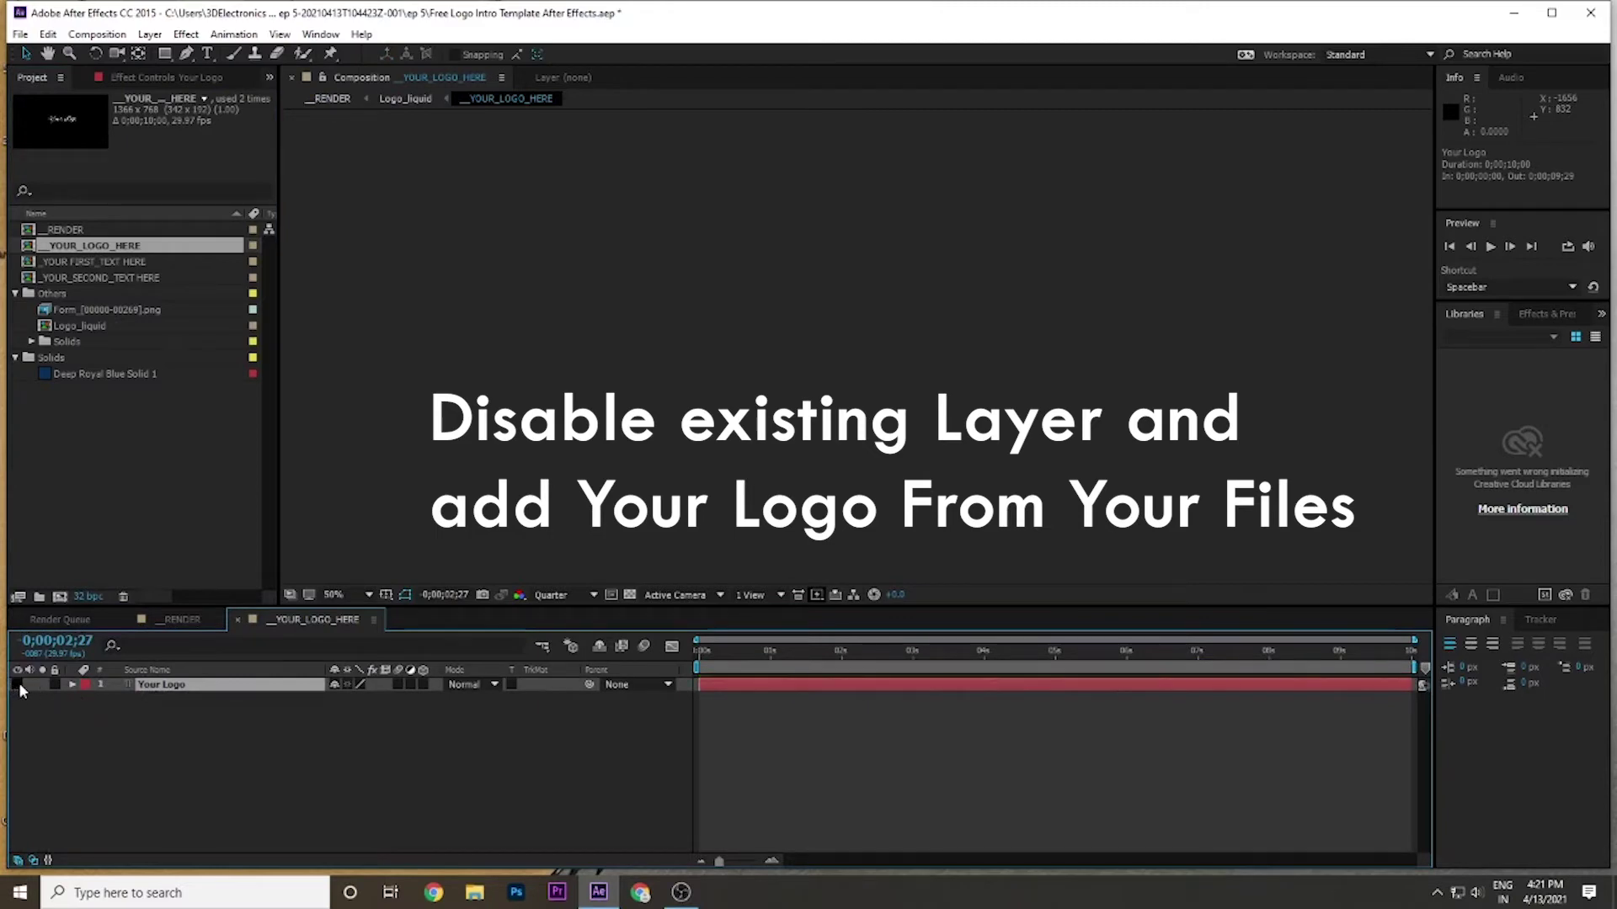
# - Import the PNG logo file and place it in the composition below Your Logo
pyautogui.rightClick(138, 453)
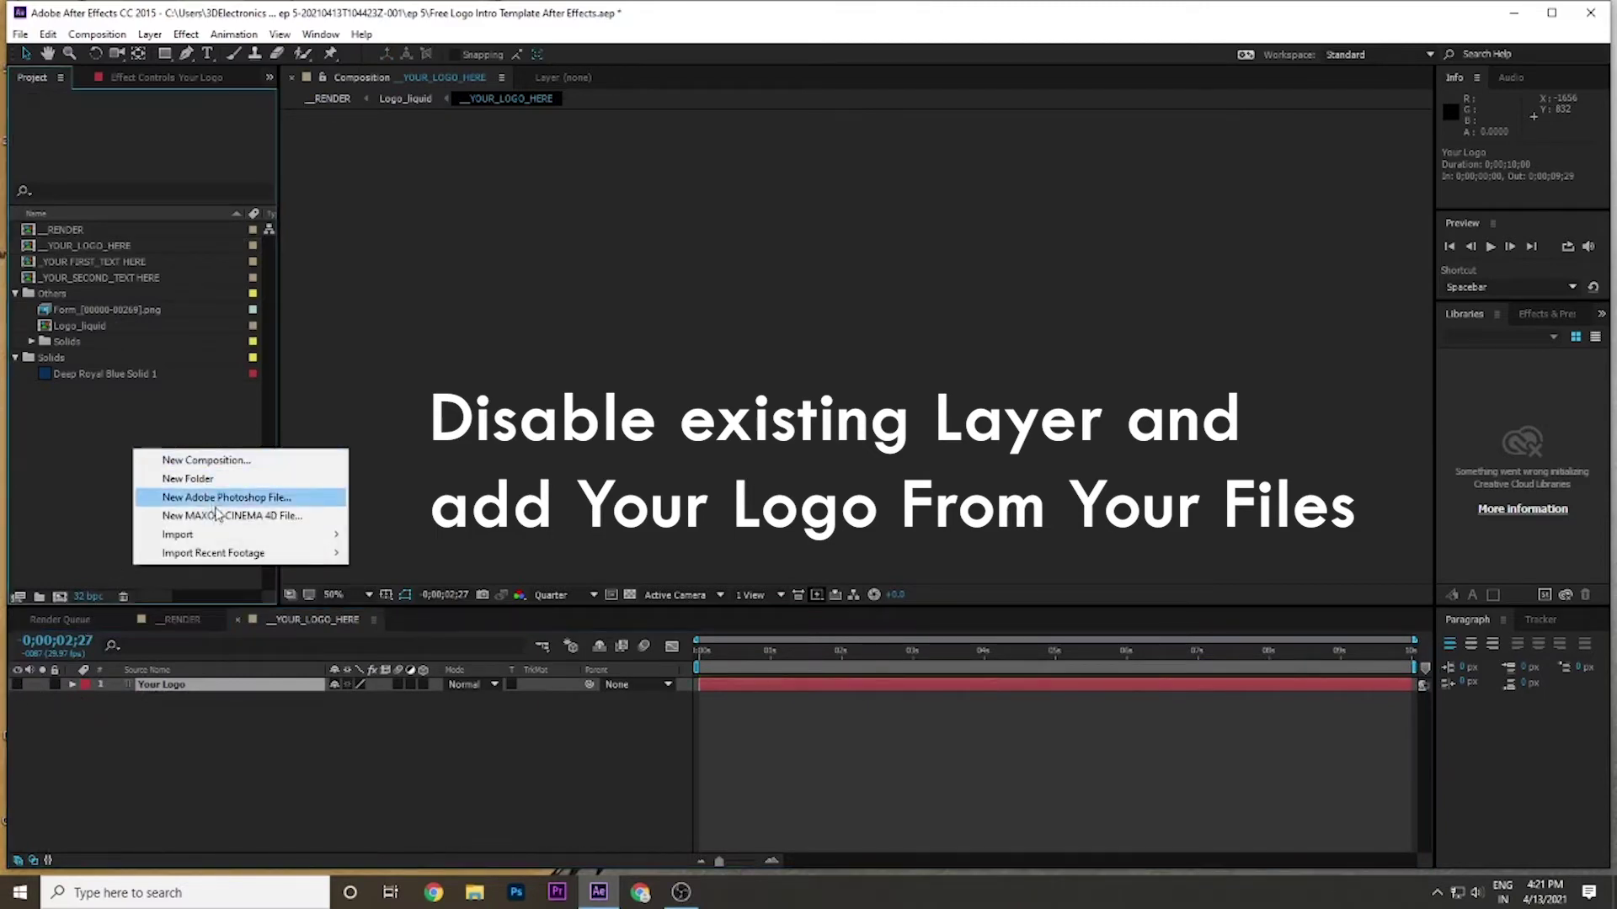
pyautogui.moveTo(235, 542)
pyautogui.click(384, 536)
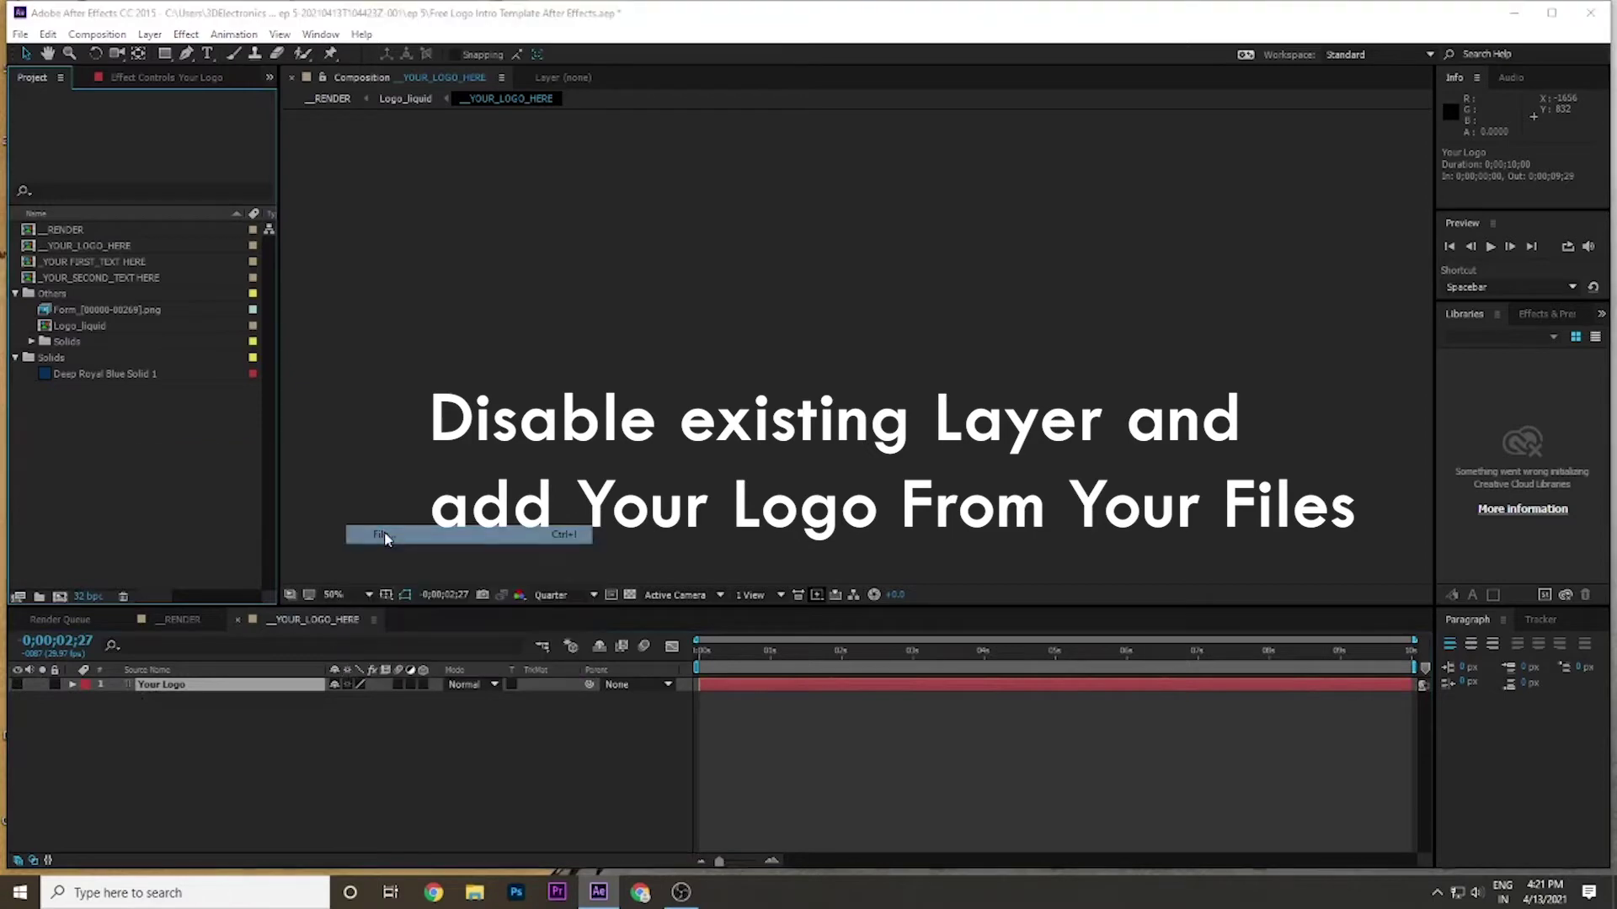
pyautogui.click(668, 543)
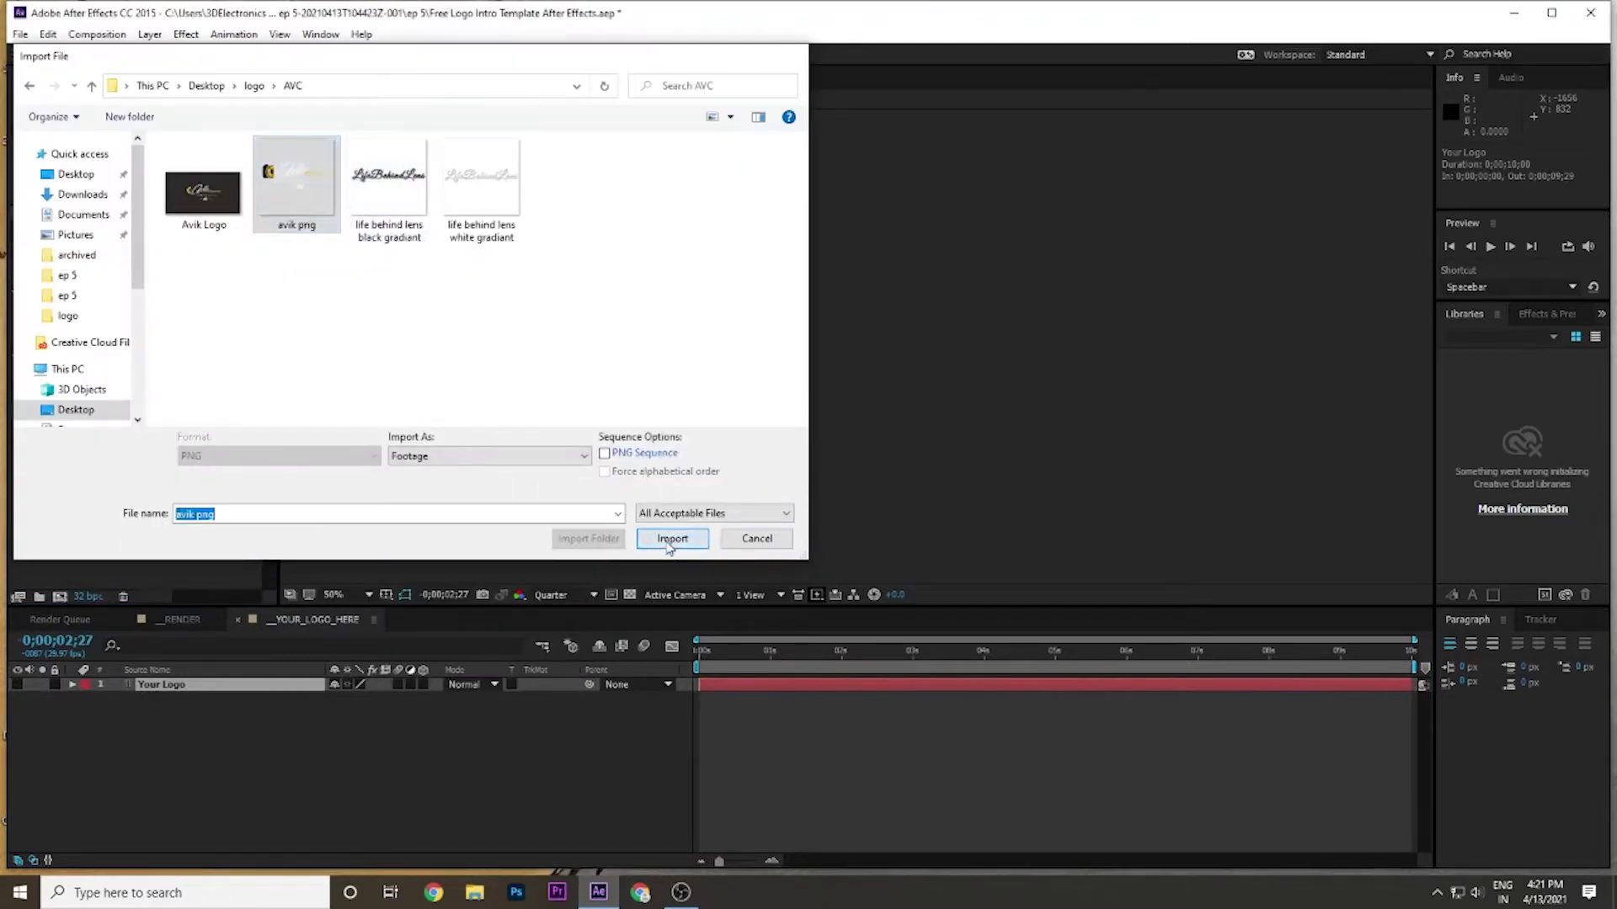
pyautogui.moveTo(101, 294); pyautogui.dragTo(147, 734)
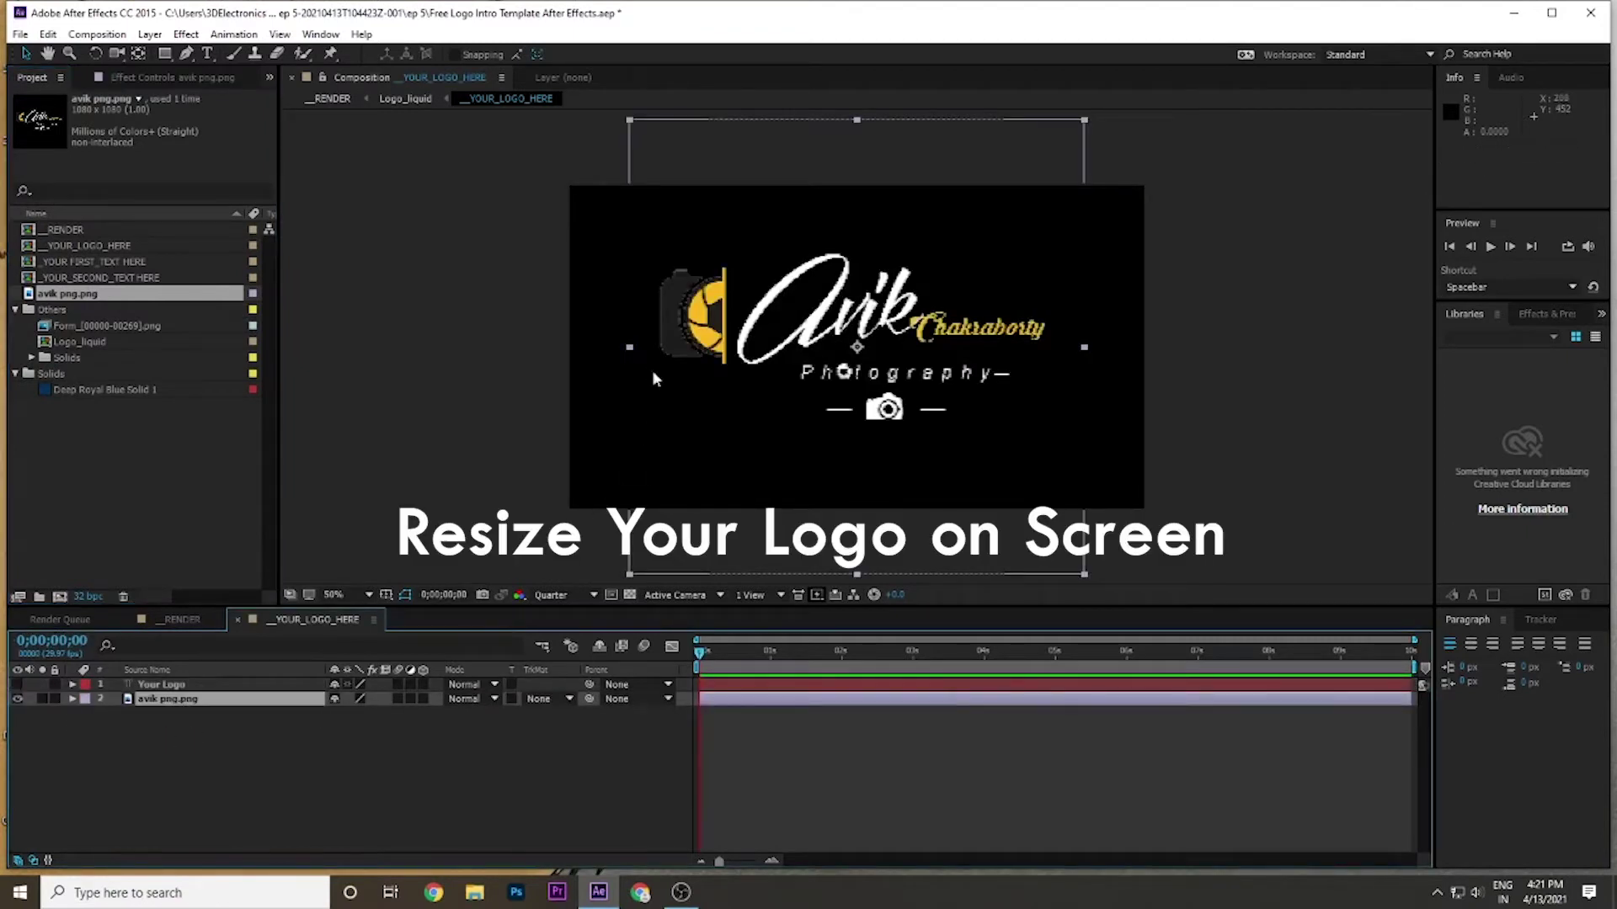
# - Scale the logo PNG layer down to 75% in _YOUR_LOGO_HERE
pyautogui.click(630, 347)
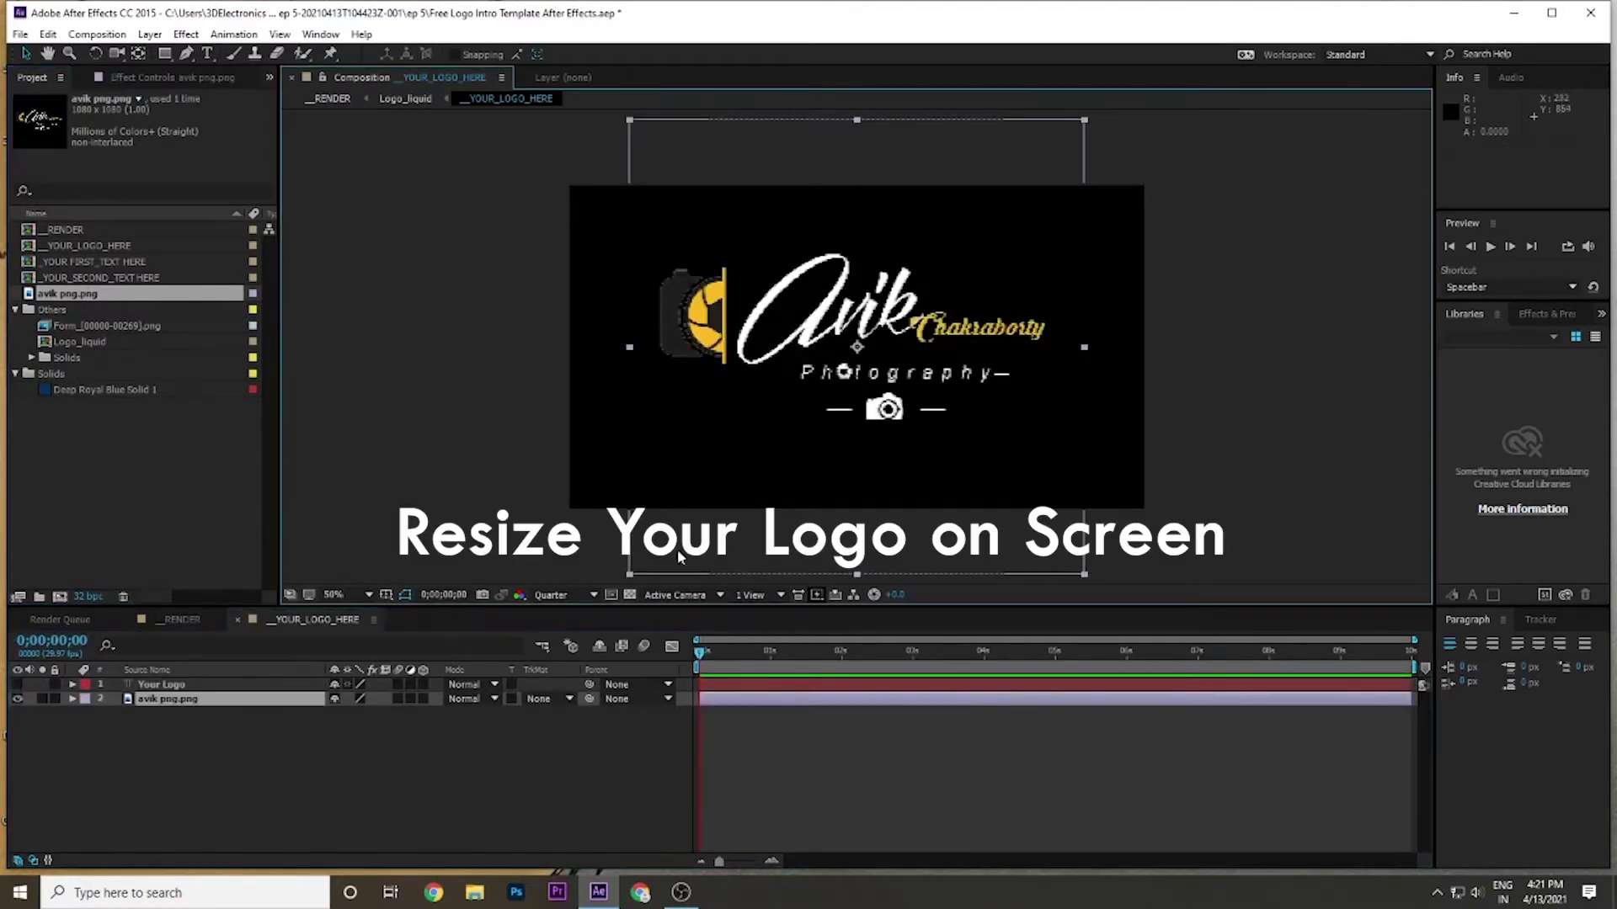
pyautogui.click(73, 699)
pyautogui.click(86, 714)
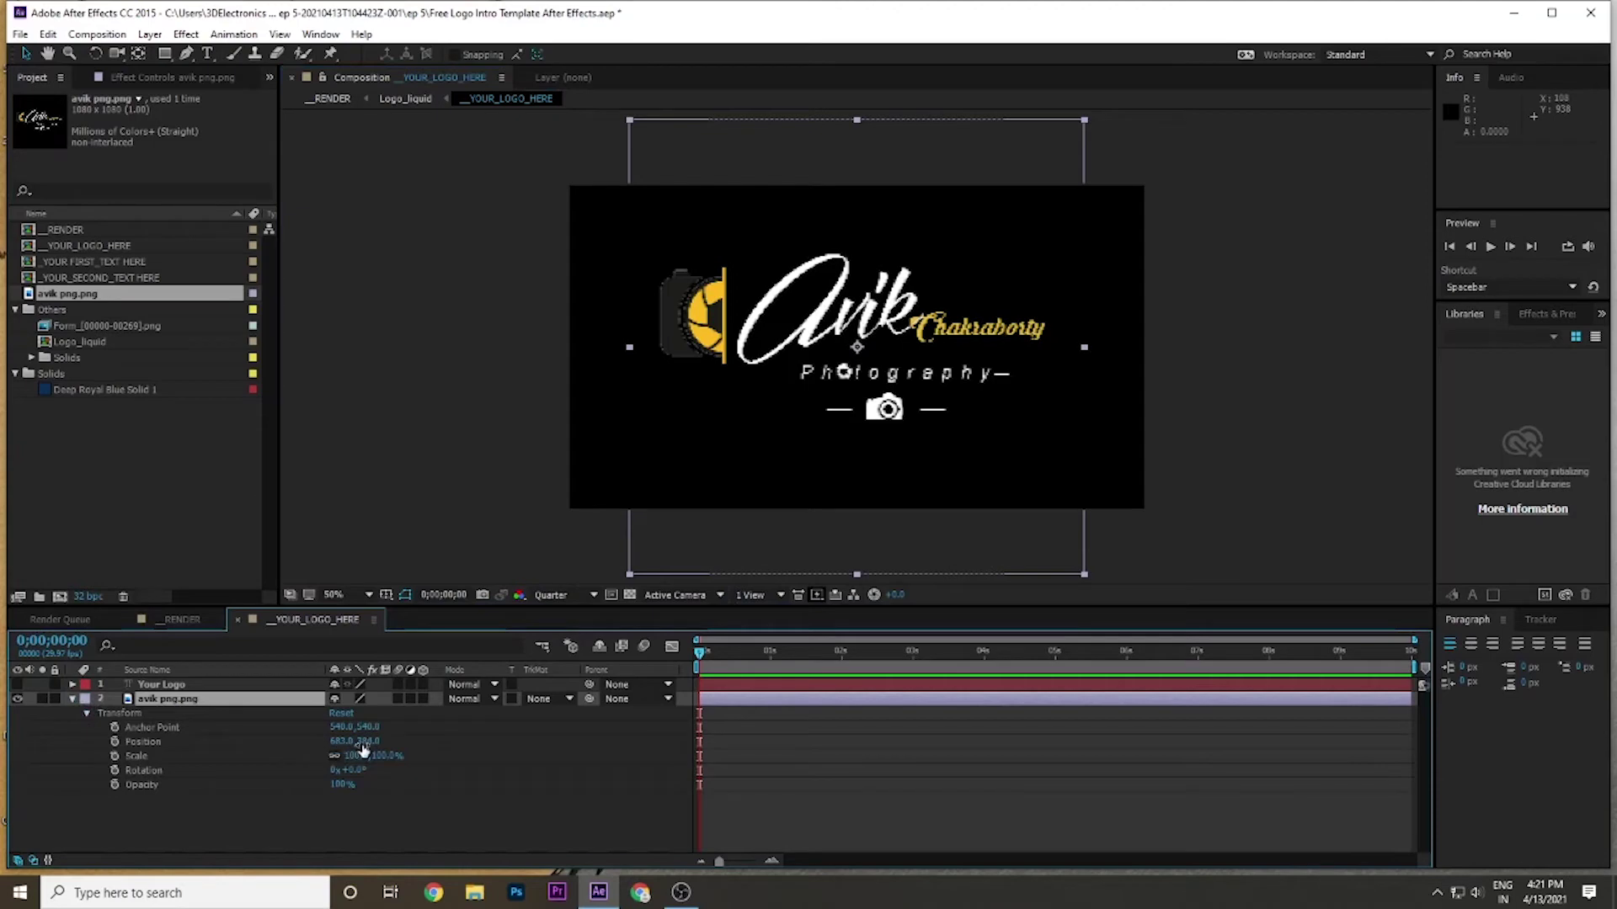
pyautogui.moveTo(363, 755); pyautogui.dragTo(338, 755)
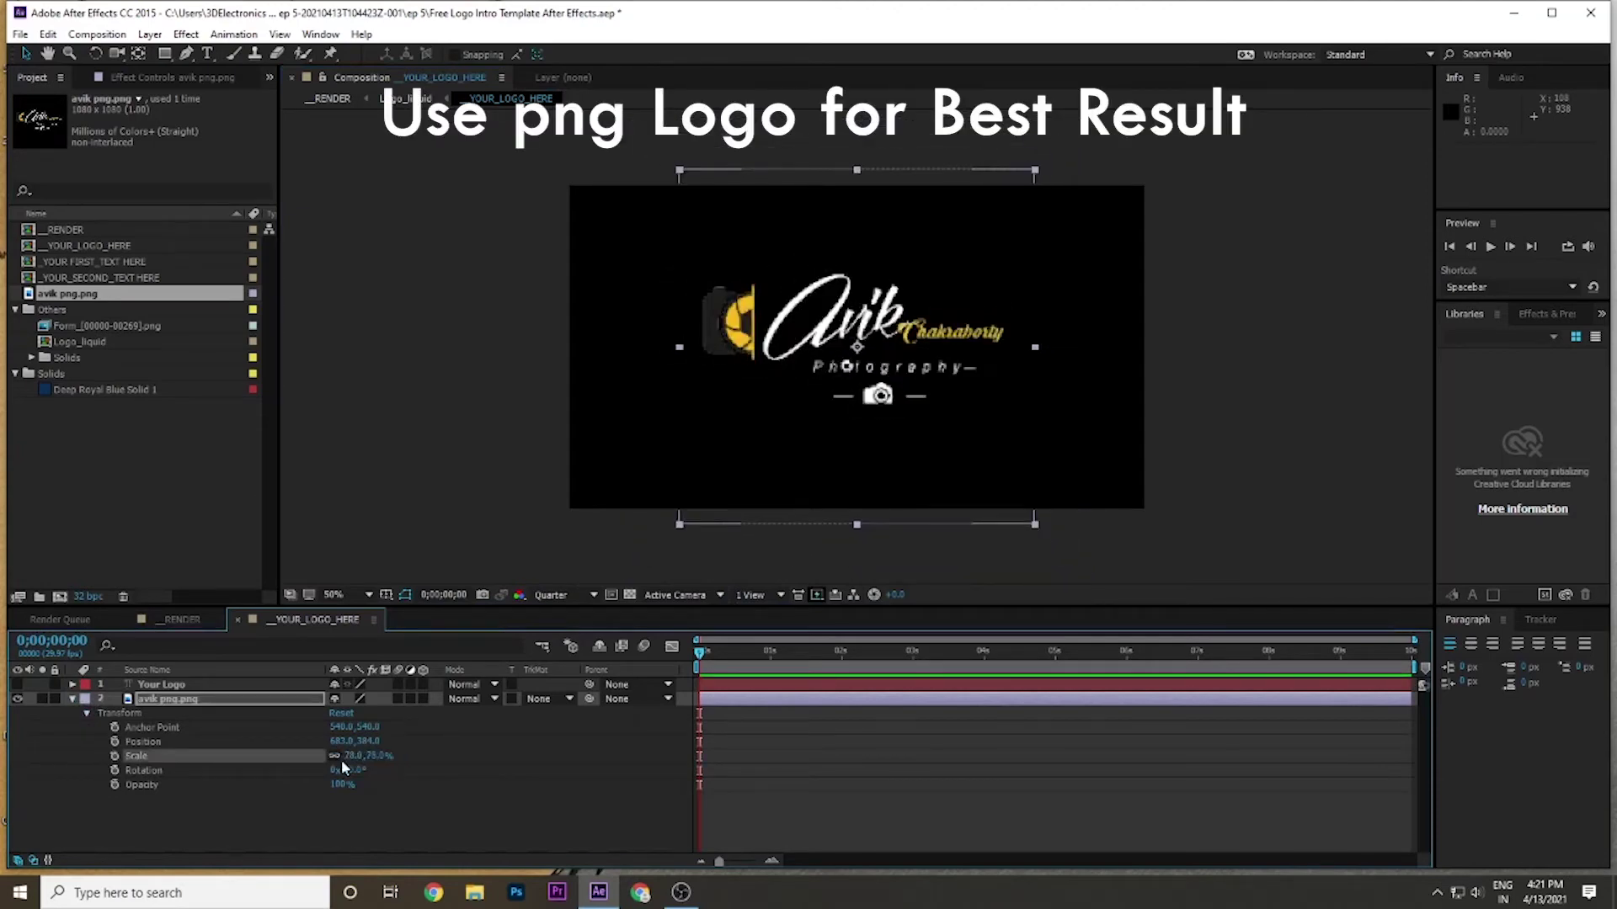
pyautogui.click(175, 522)
pyautogui.click(66, 621)
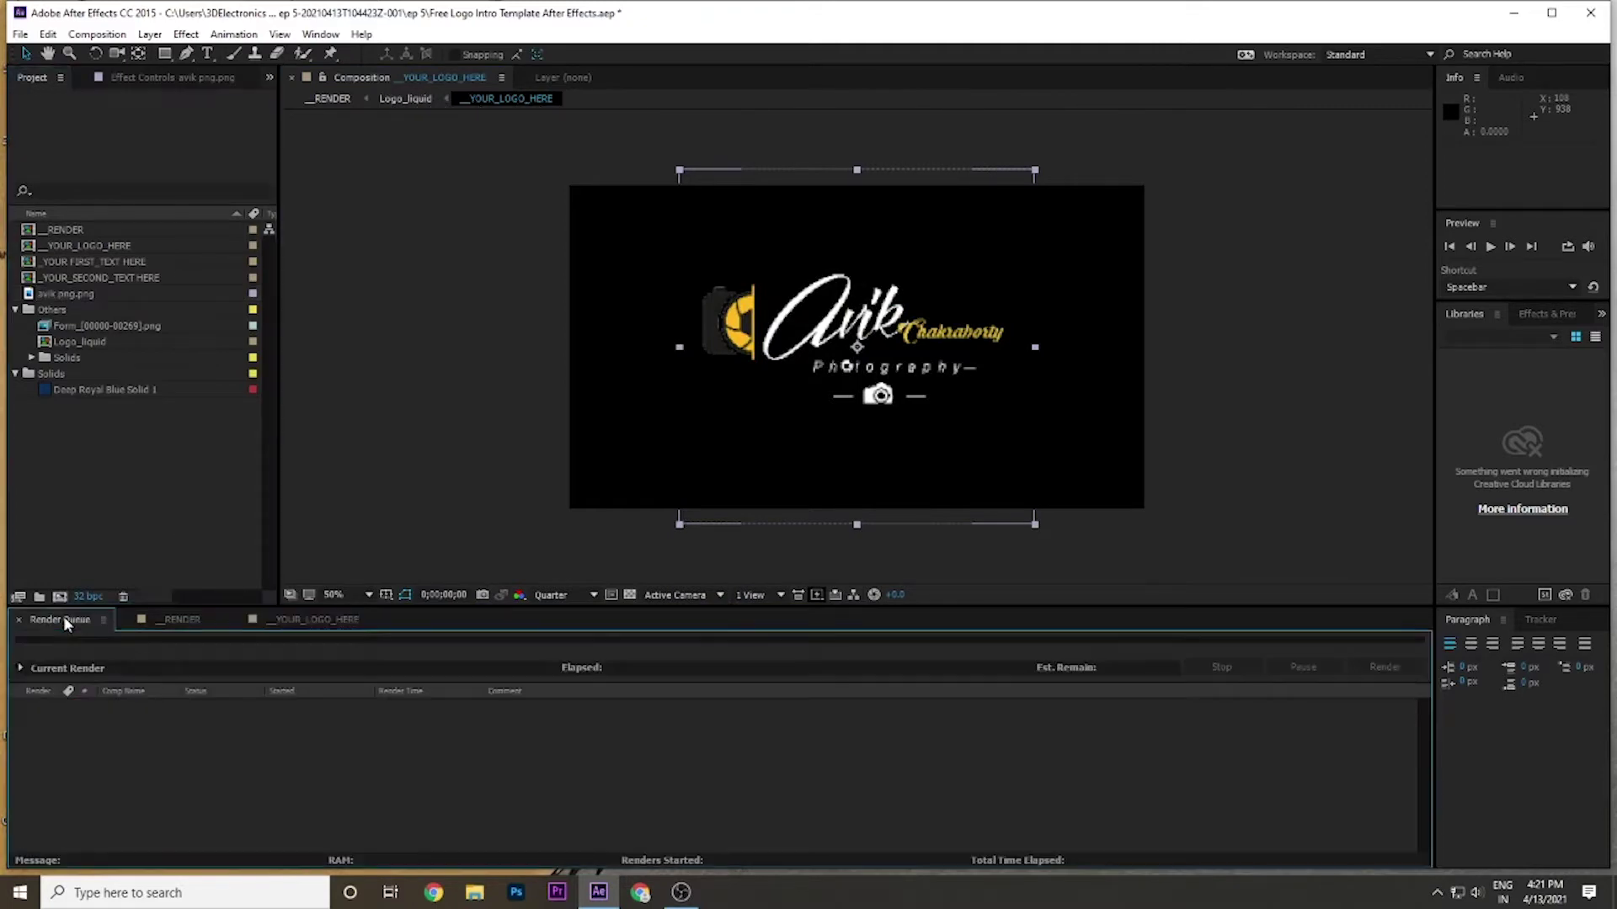
# - Preview the _RENDER intro with the new logo, then select _YOUR_FIRST_TEXT HERE
pyautogui.click(167, 623)
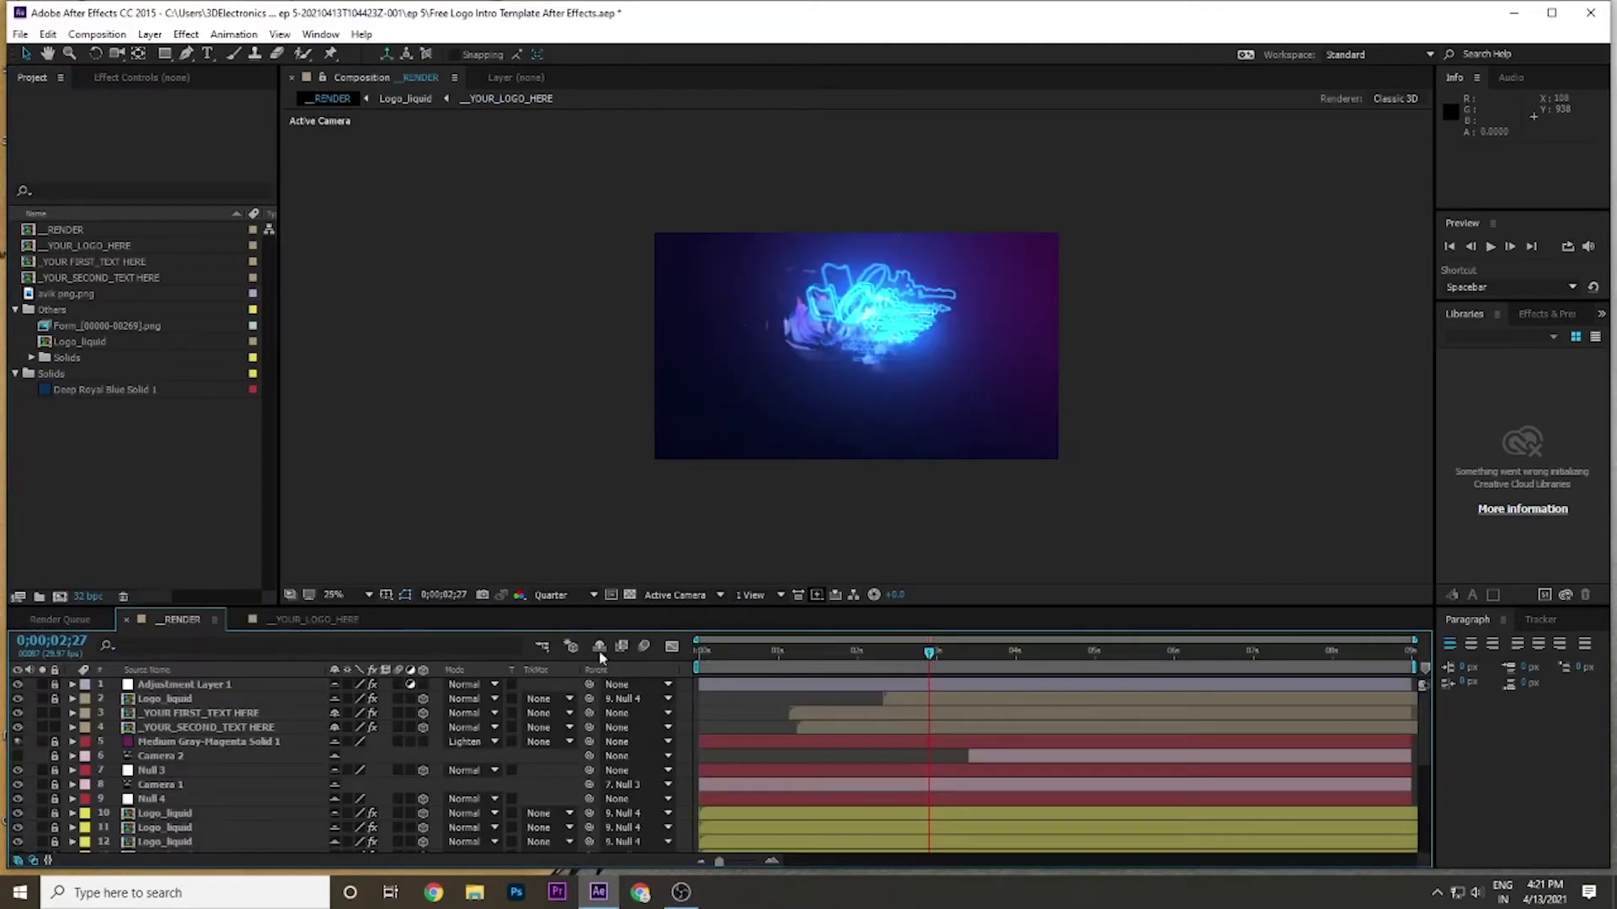
pyautogui.click(1065, 650)
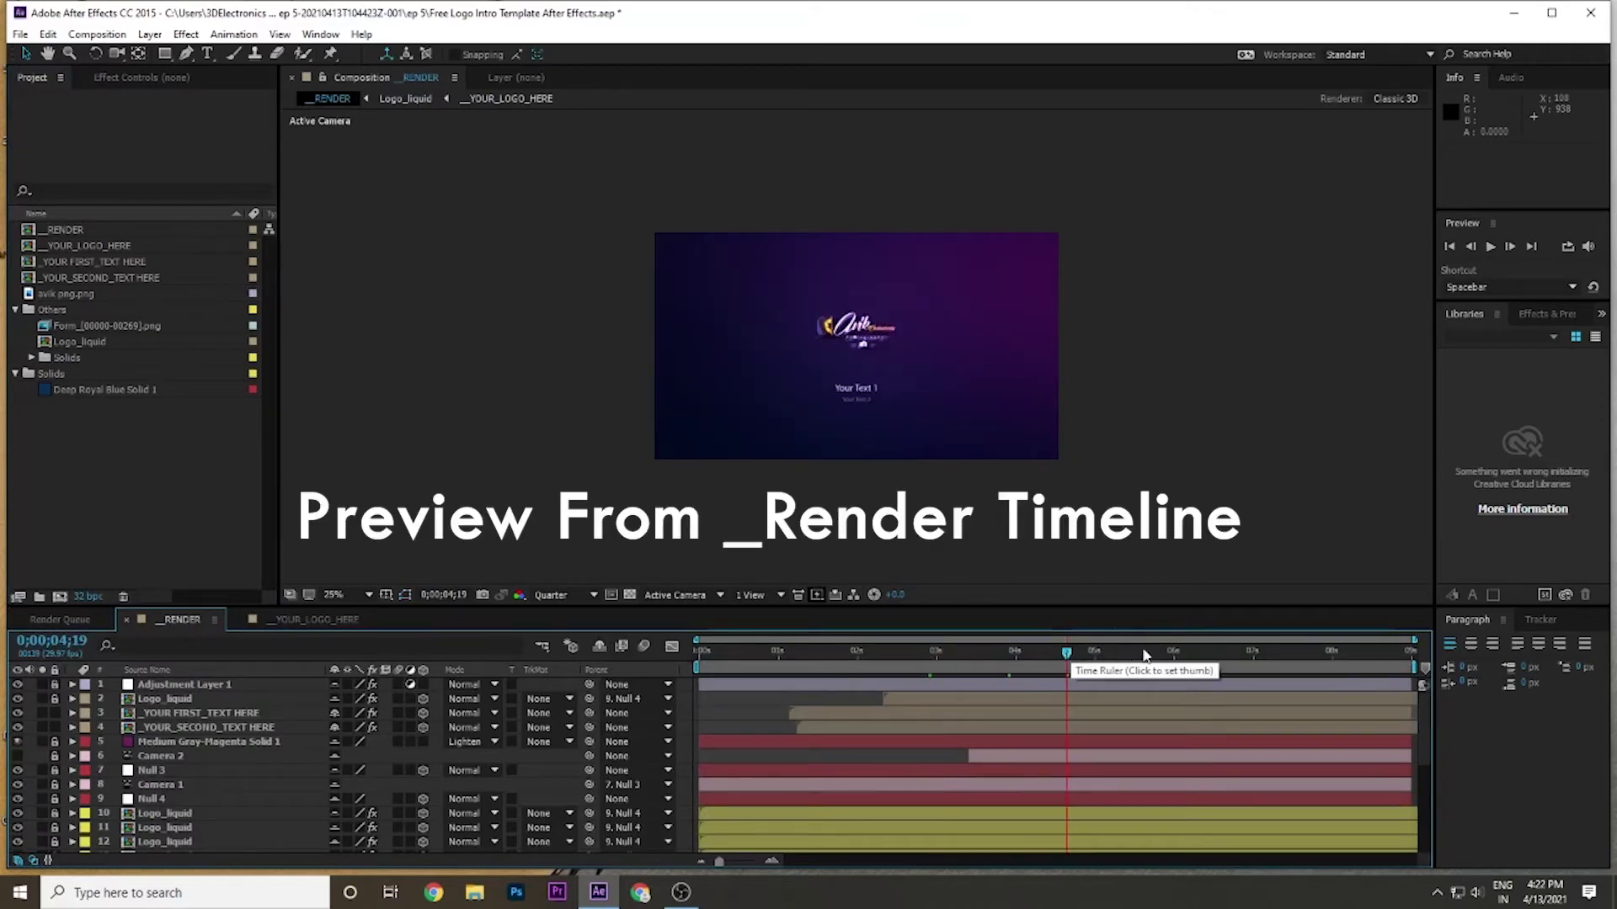
pyautogui.moveTo(1150, 653); pyautogui.dragTo(1199, 653)
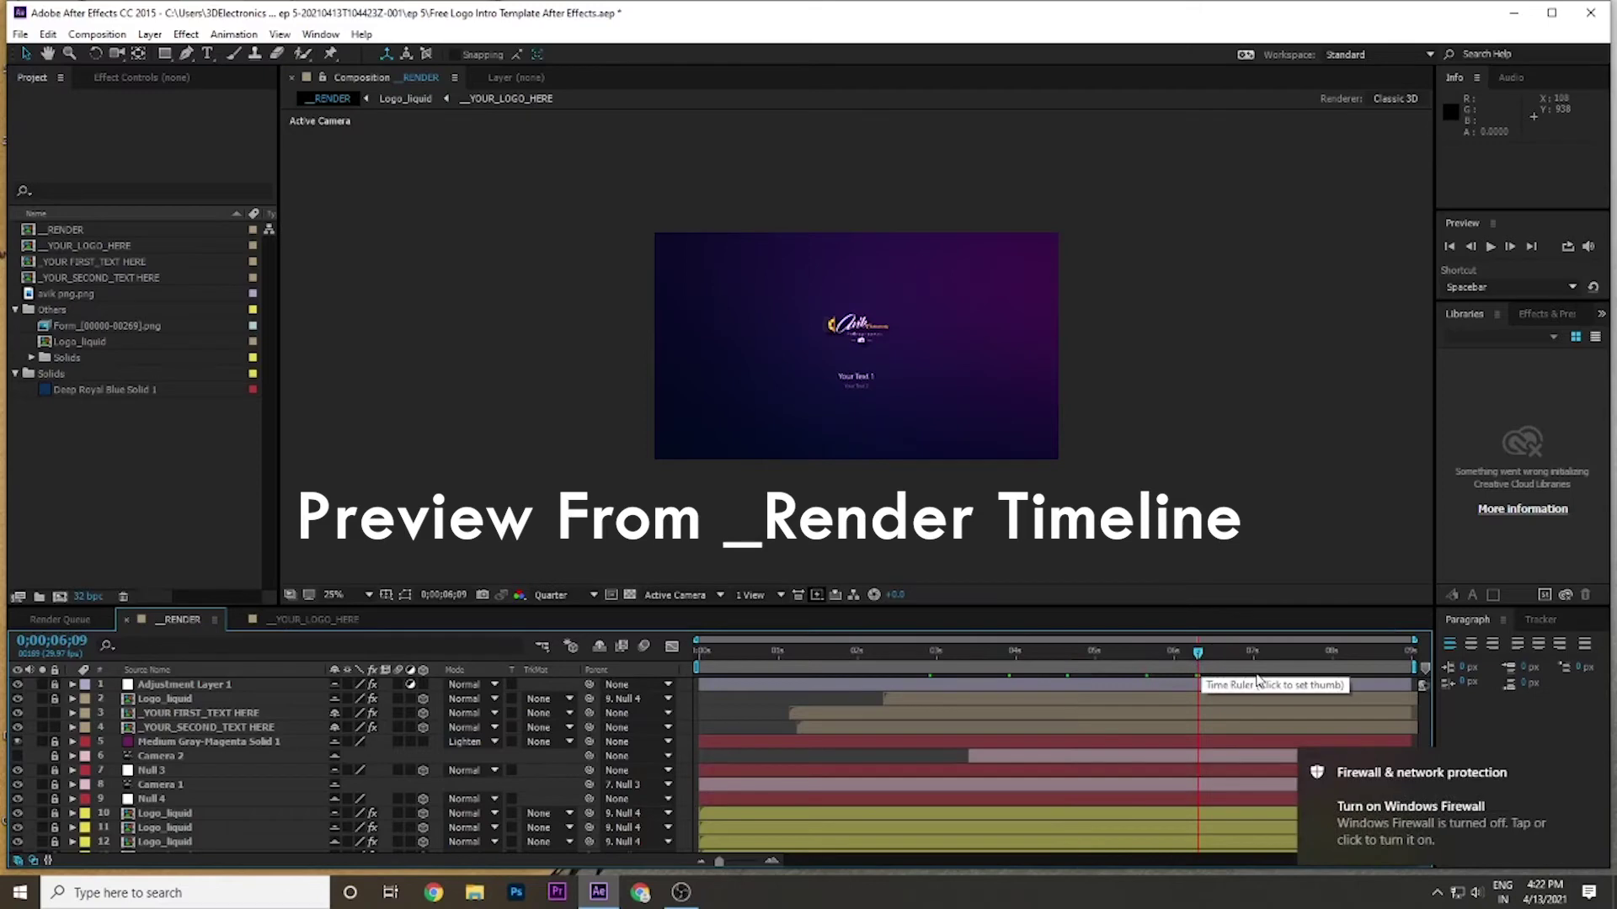
pyautogui.click(124, 261)
# - In _YOUR_FIRST_TEXT HERE, replace the Your Text 1 wording with 'Free After Effects Template'
pyautogui.doubleClick(124, 261)
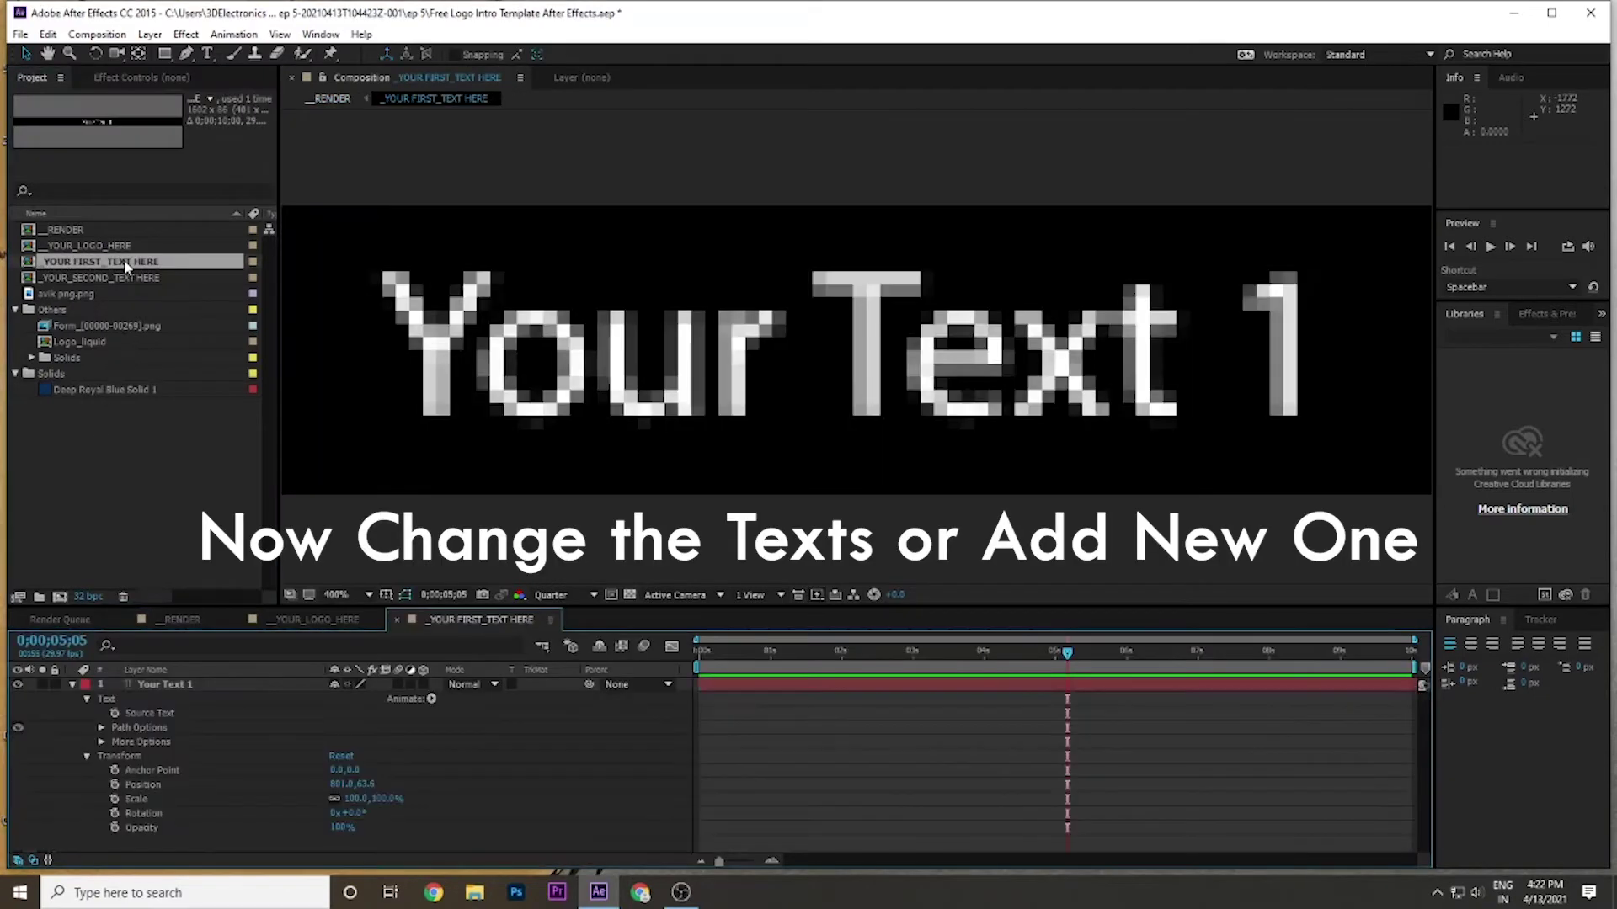
pyautogui.doubleClick(722, 373)
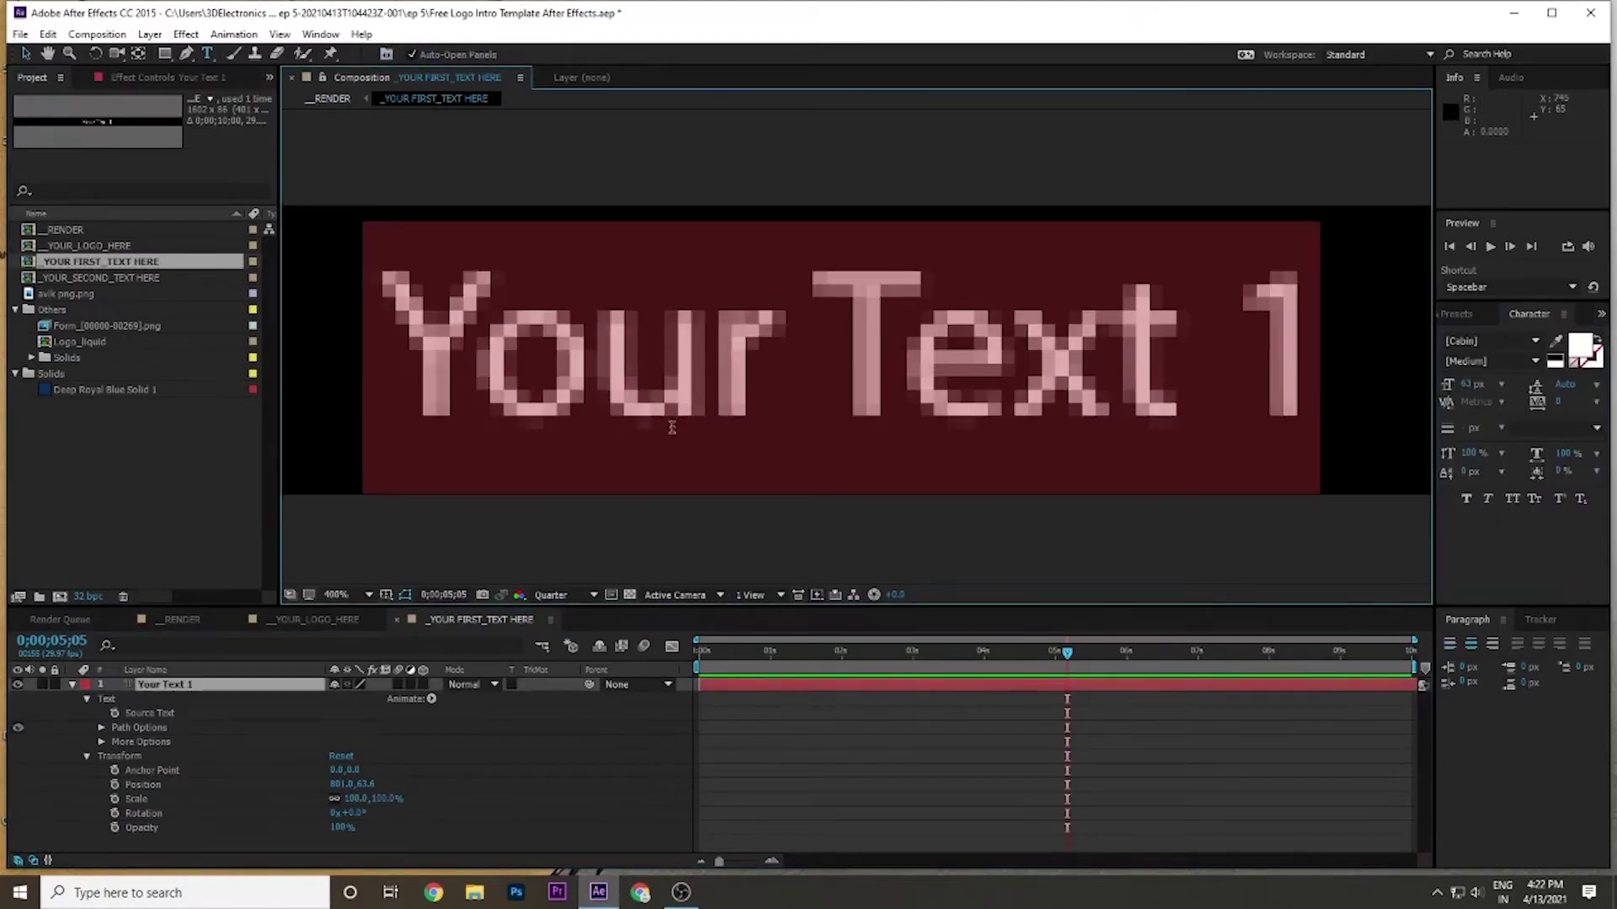
pyautogui.write('F')
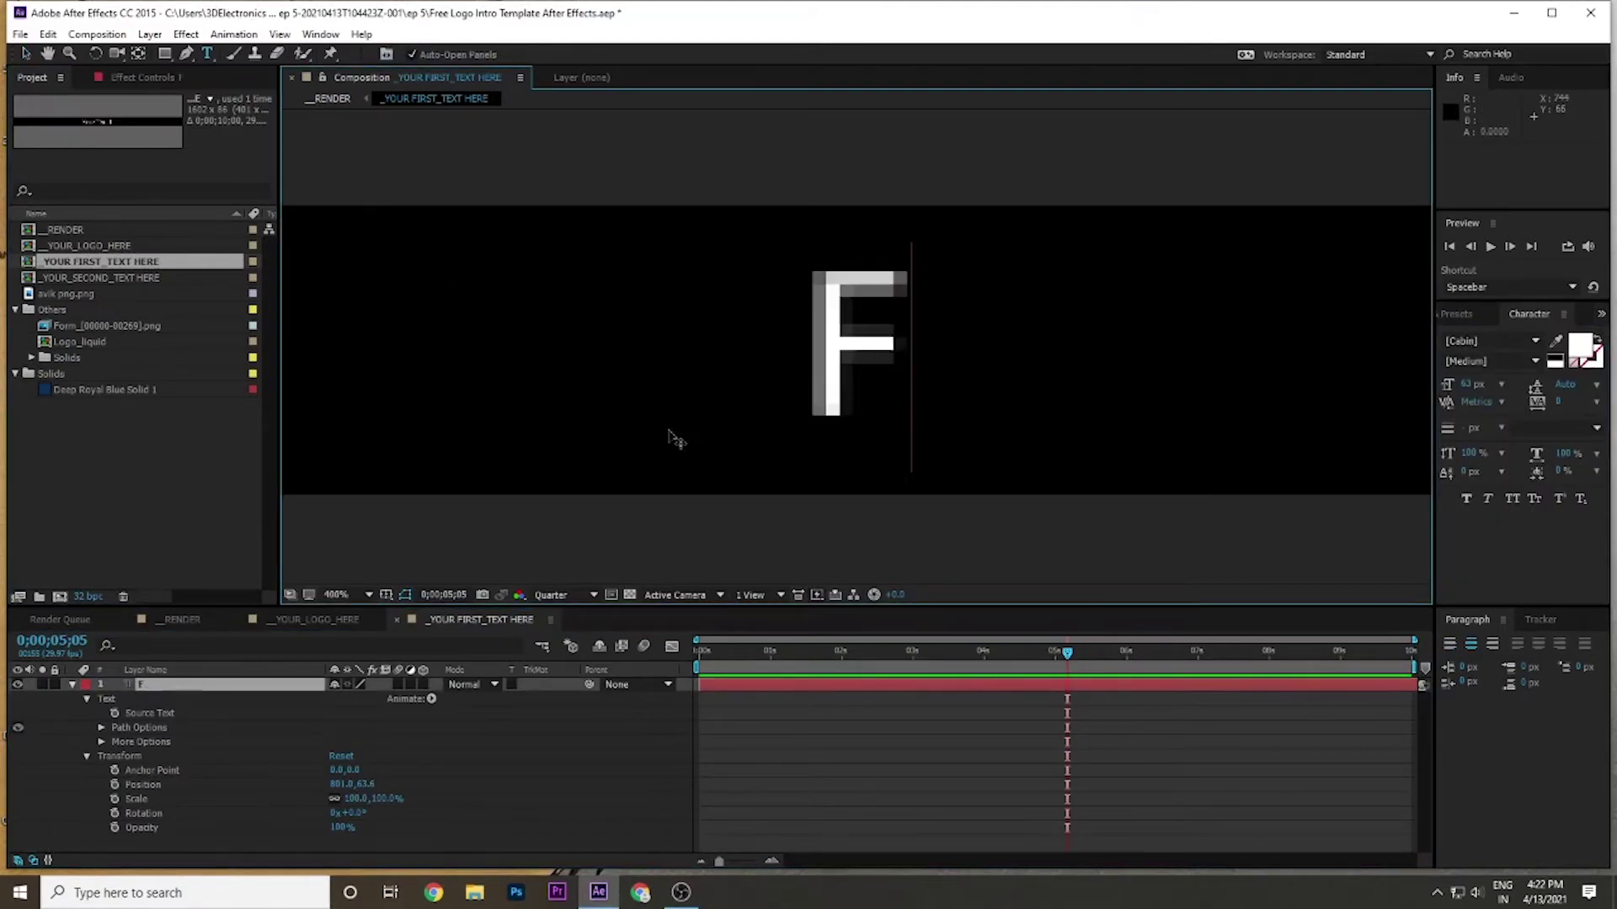
pyautogui.write('ree After Effe')
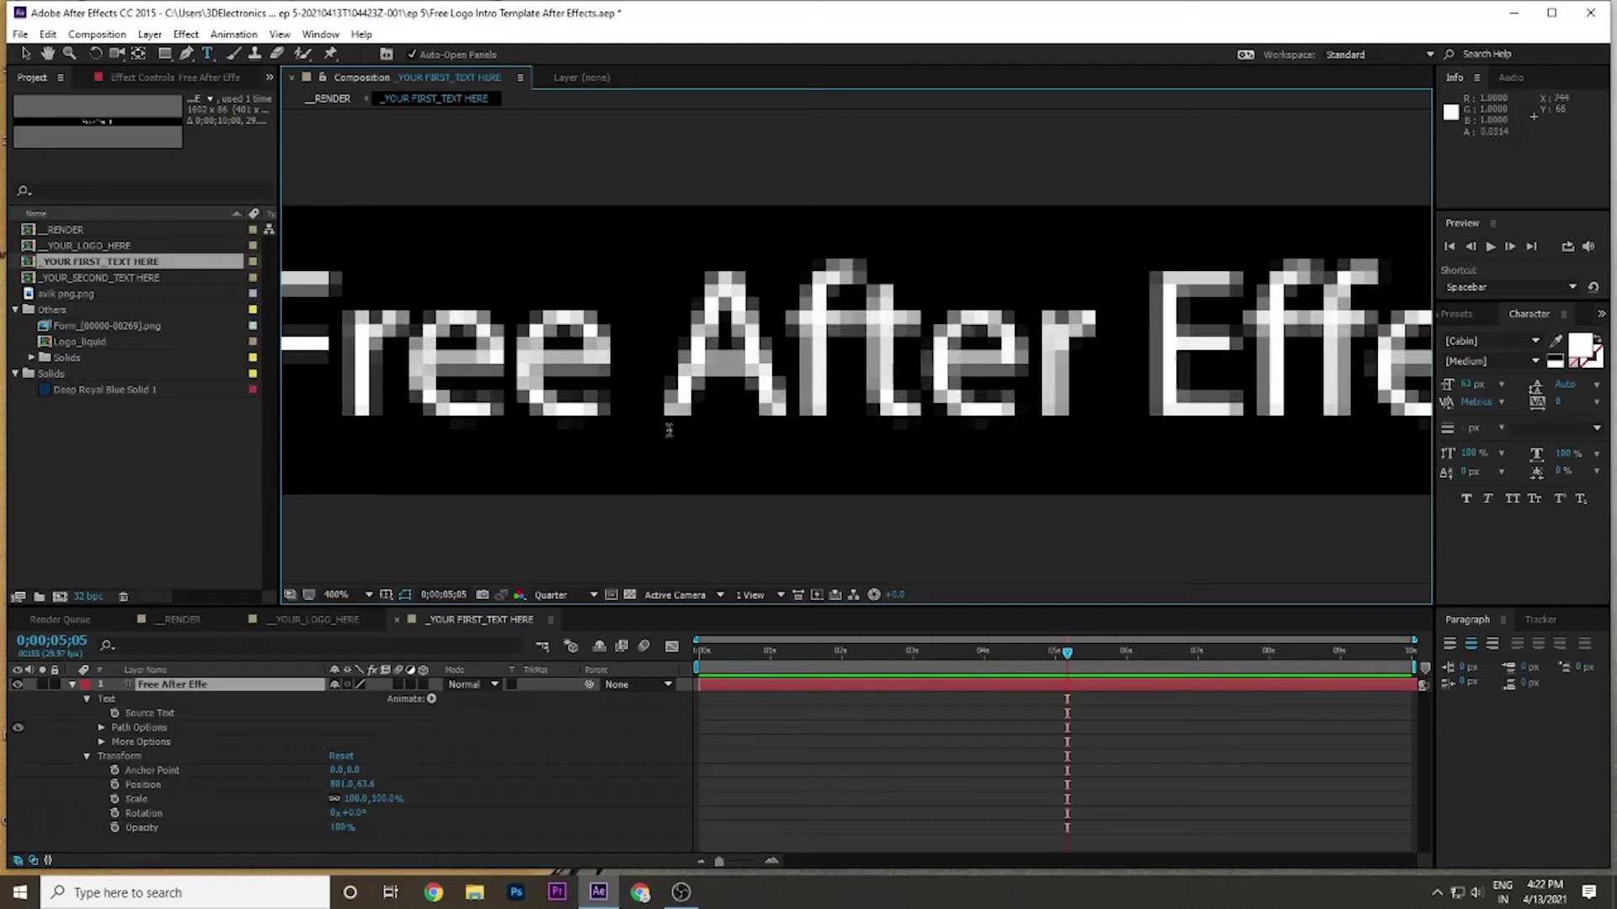
pyautogui.write('cts')
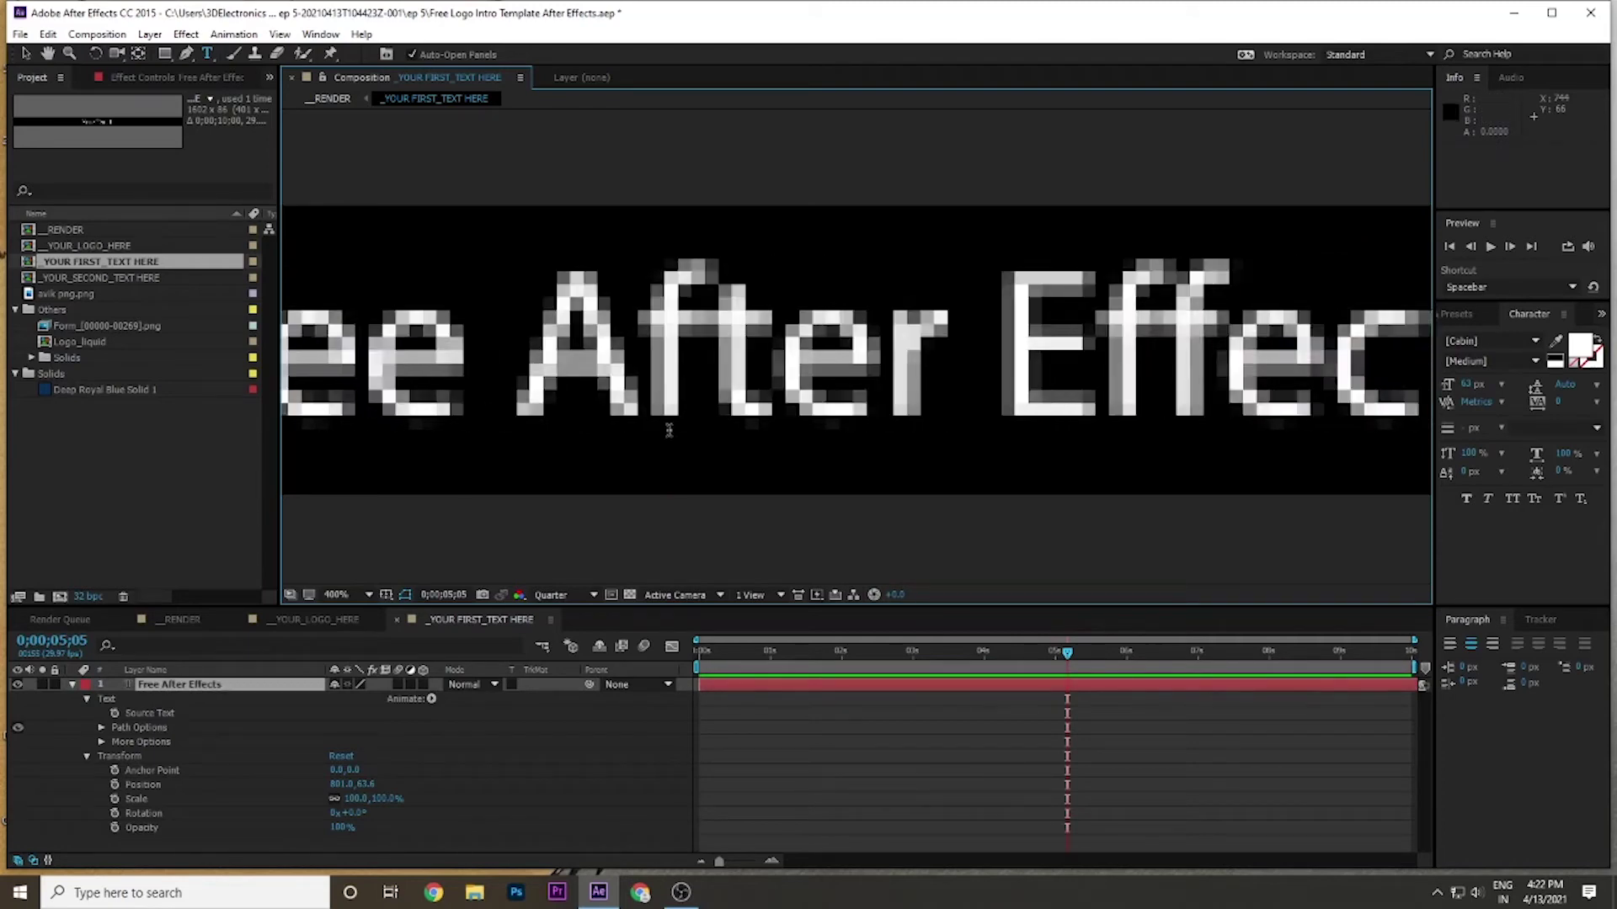
pyautogui.write(' Template')
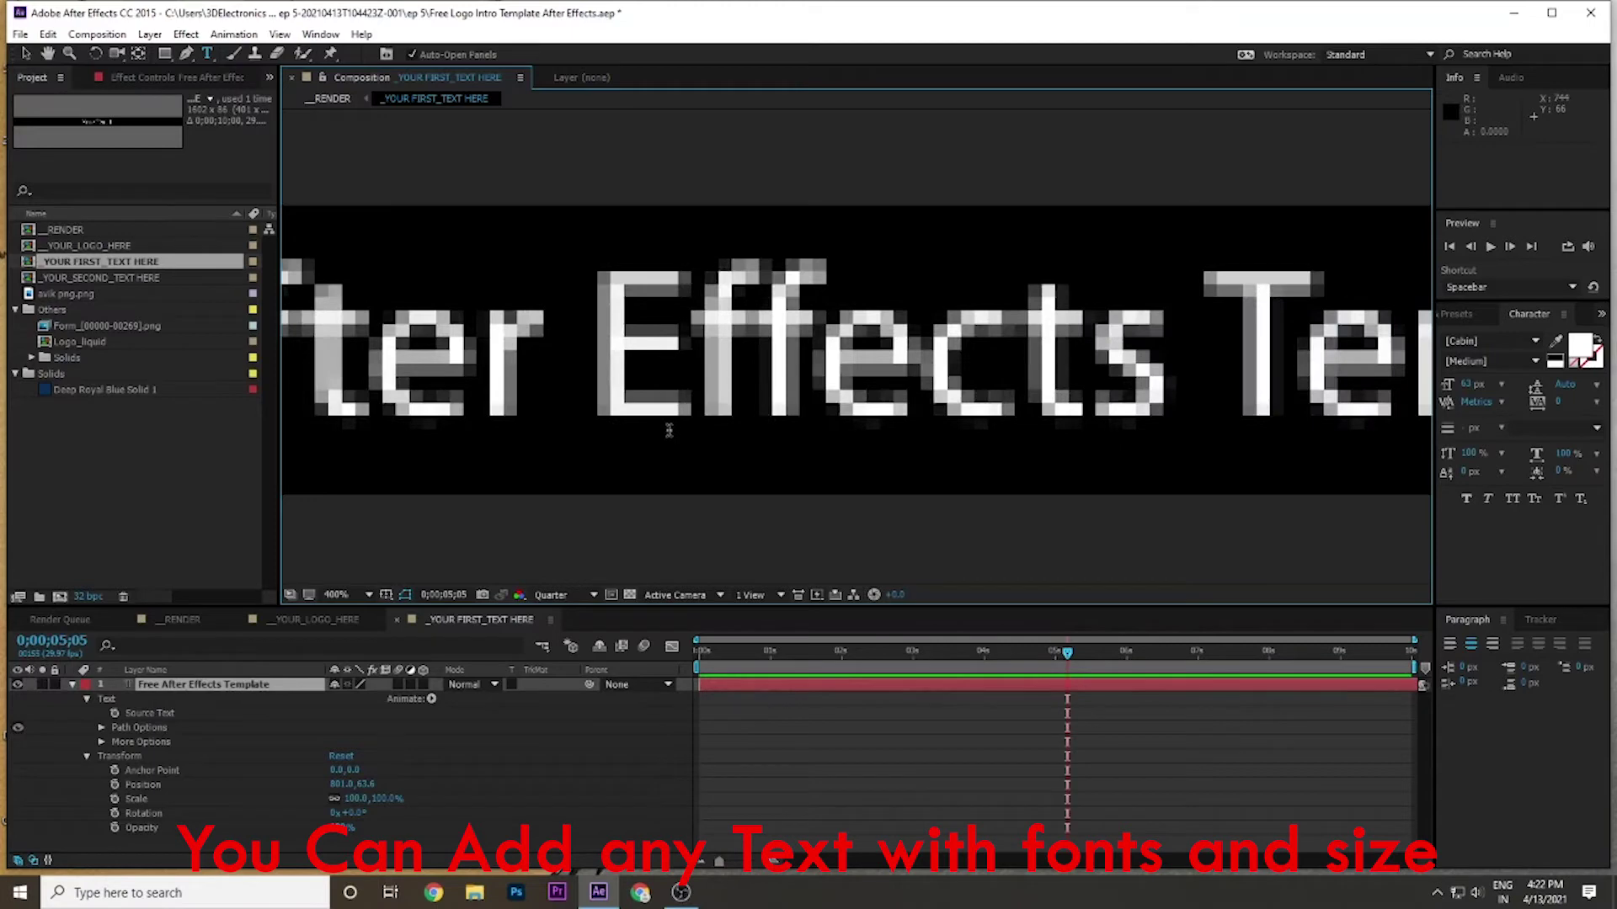
# - Select the title text and apply the Algerian font from the font list
pyautogui.tripleClick(703, 383)
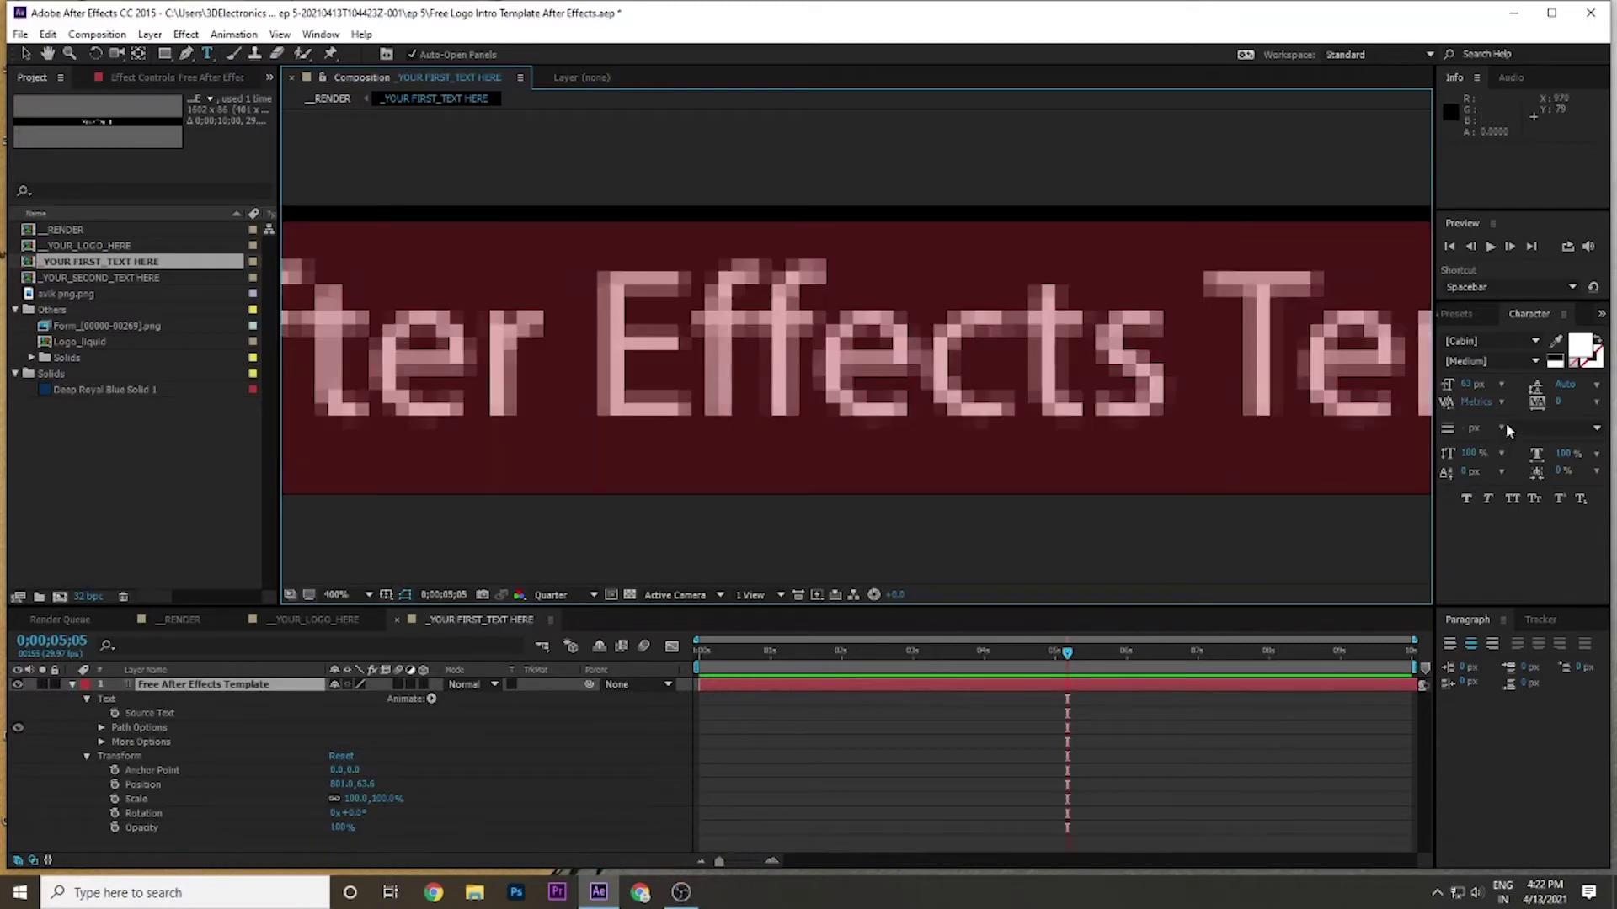
pyautogui.click(1526, 341)
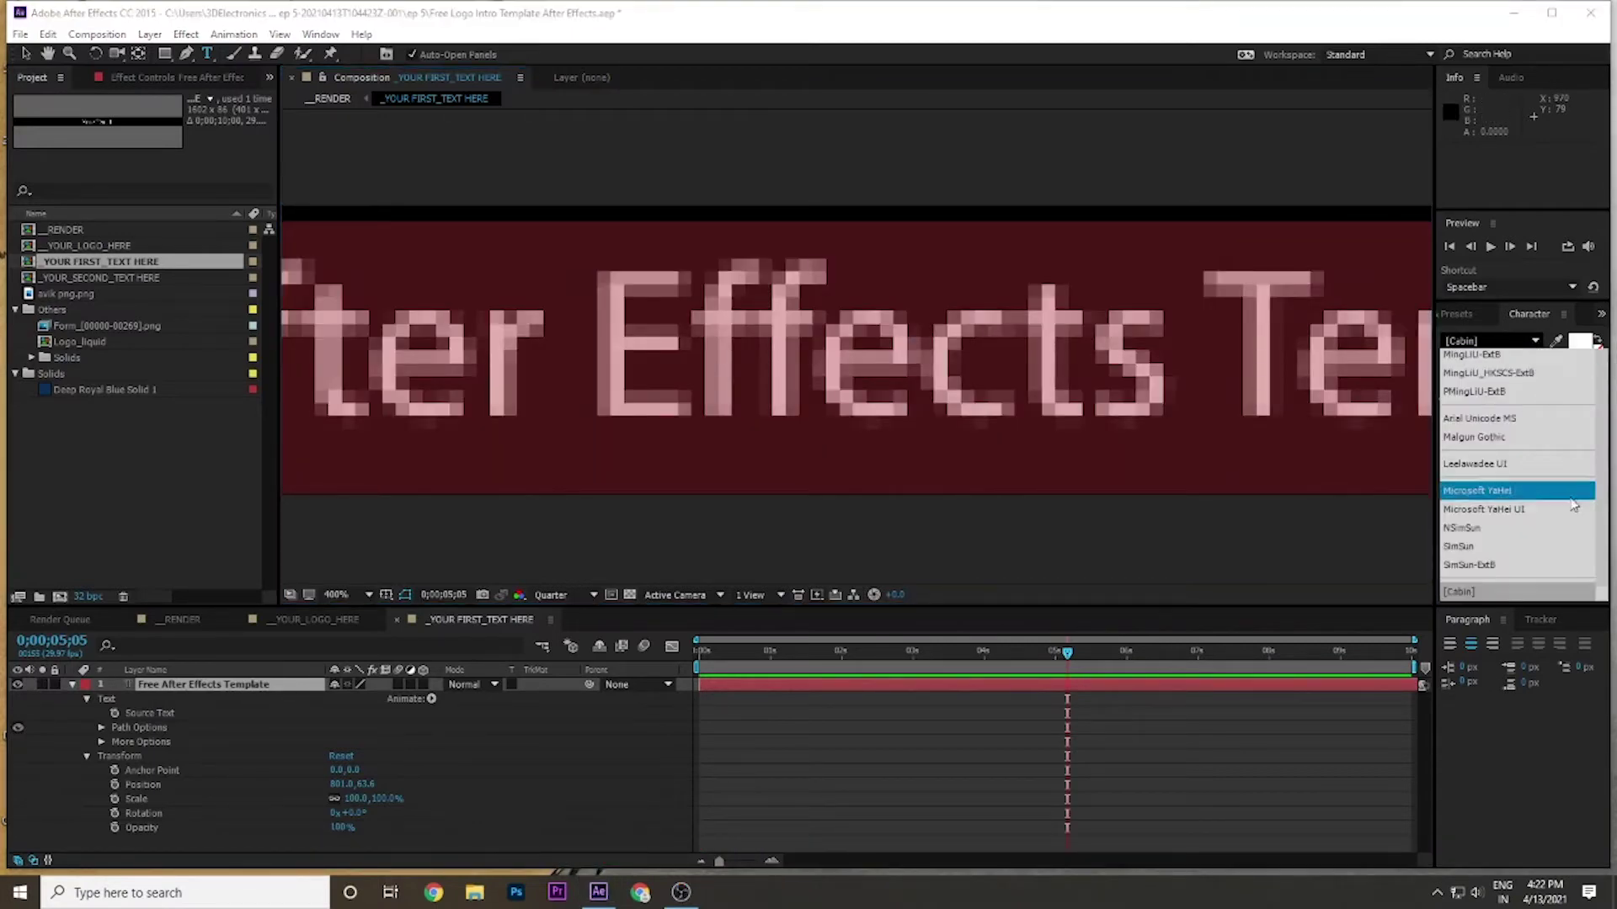
pyautogui.scroll(10, 1581, 544)
pyautogui.scroll(10, 1571, 480)
pyautogui.scroll(10, 1564, 430)
pyautogui.click(1563, 431)
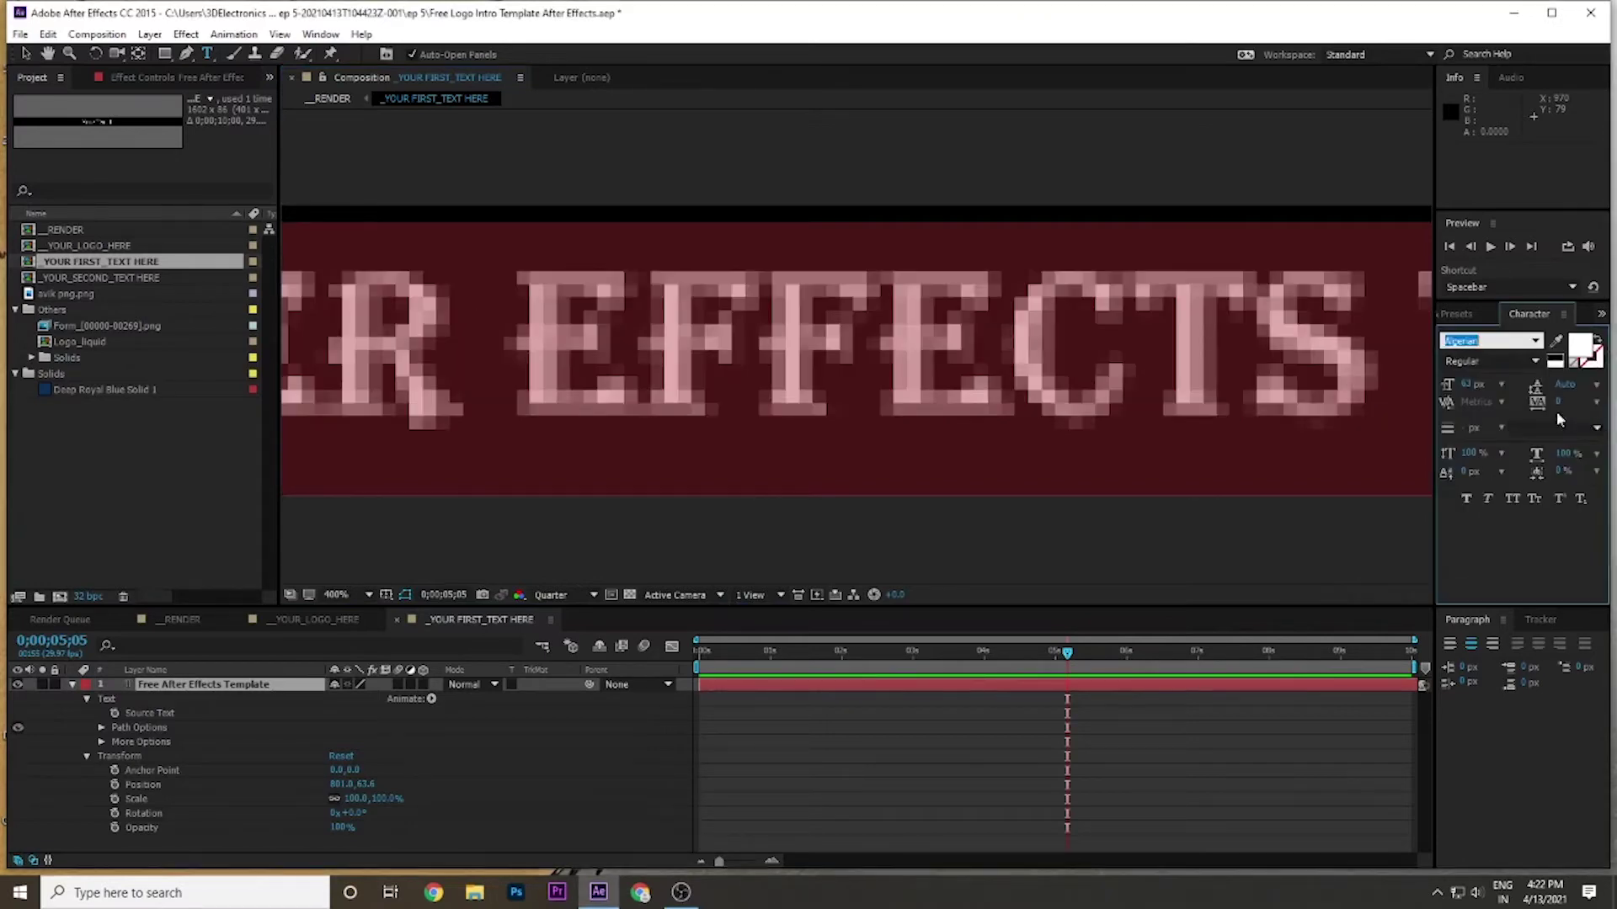
# - Try the following fonts on the title and settle on Bahnschrift
pyautogui.press('Down')
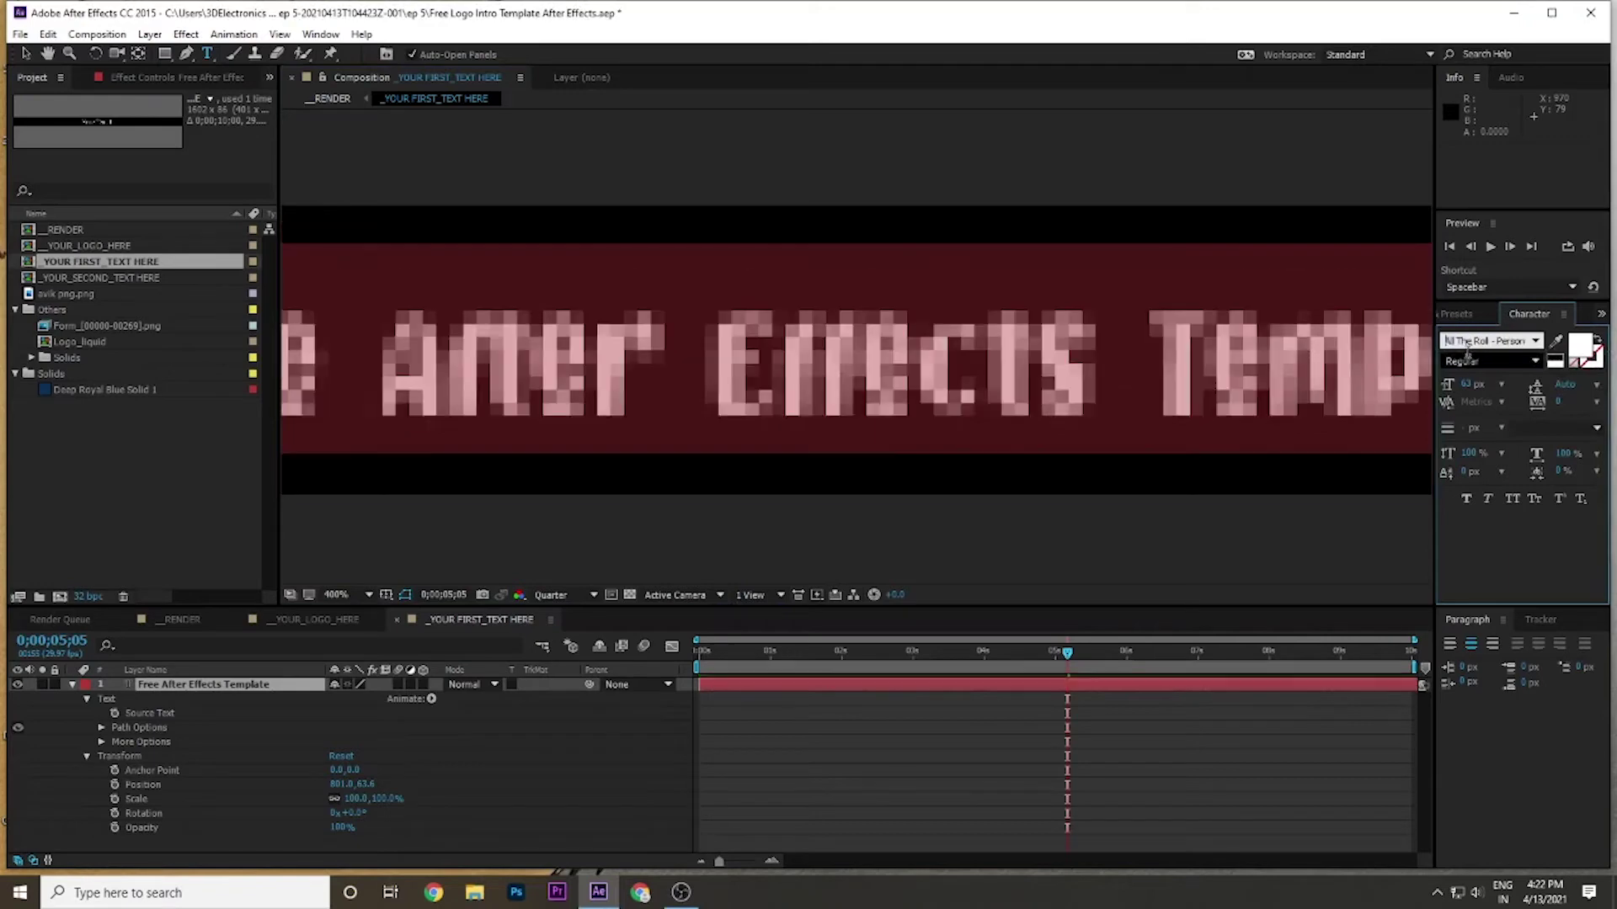
pyautogui.press('Down')
pyautogui.press('Down')
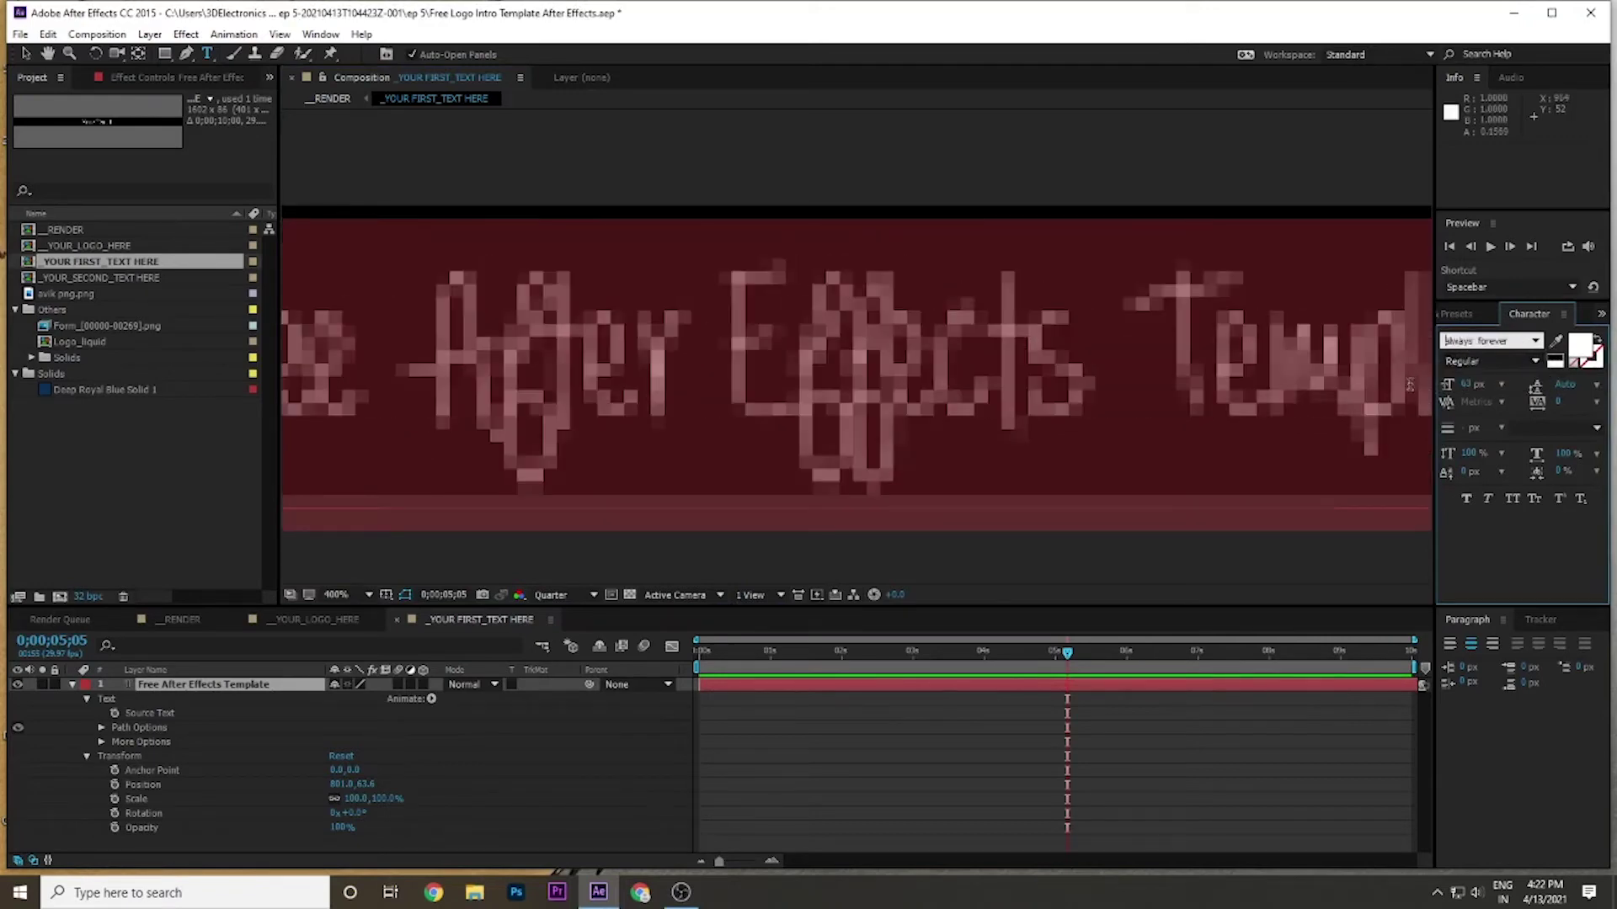
pyautogui.press('Down')
pyautogui.press('Down')
pyautogui.press('Down')
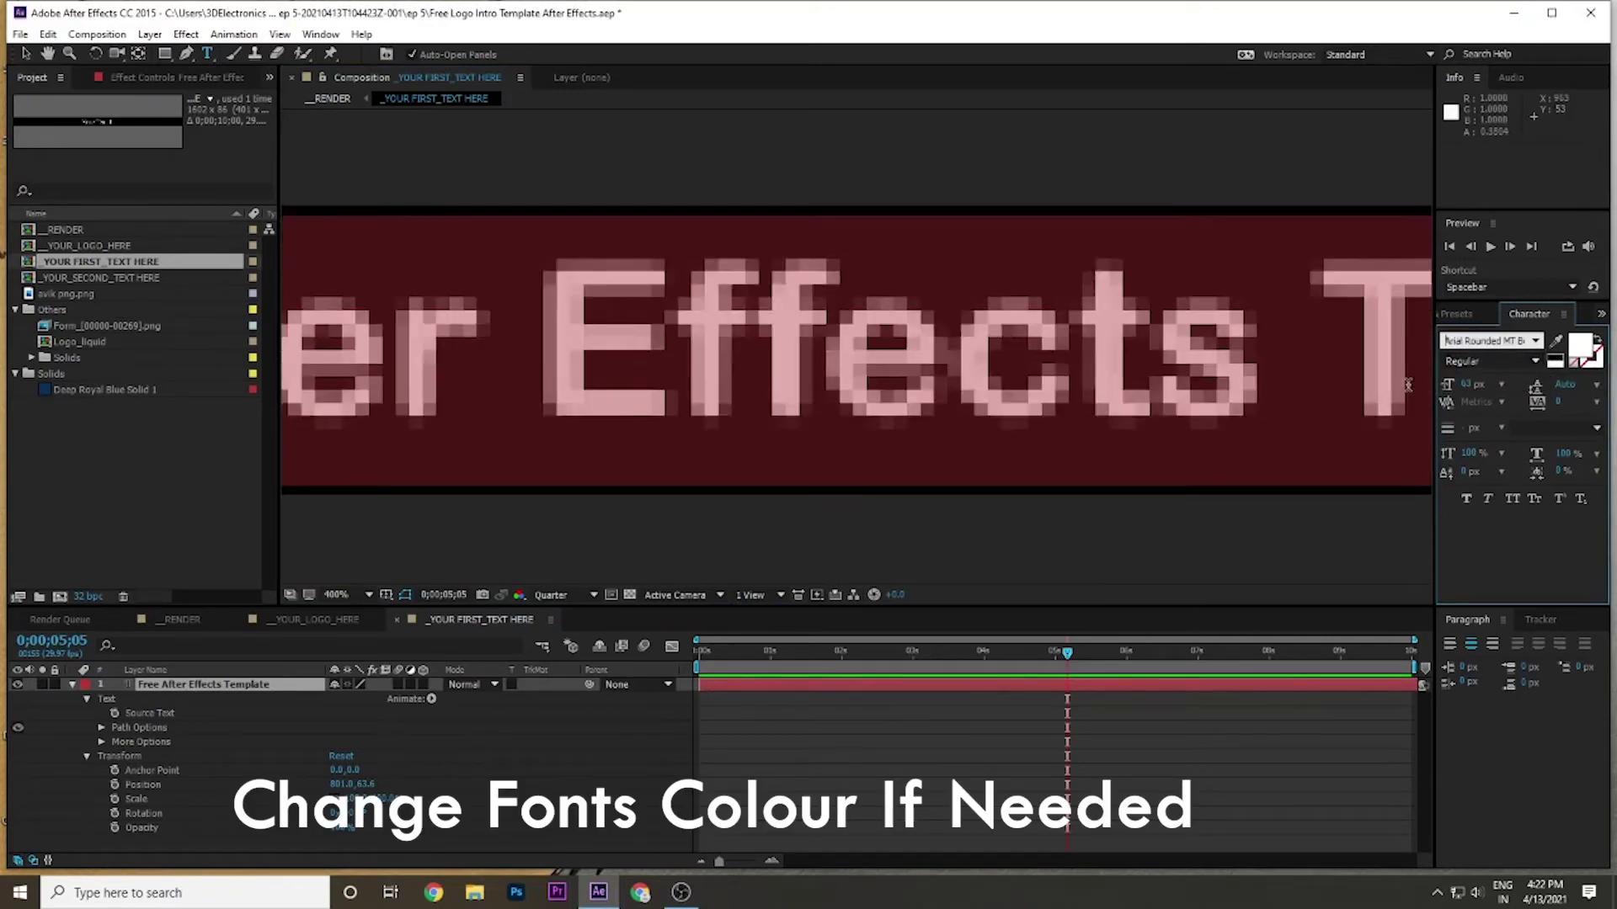
pyautogui.press('Down')
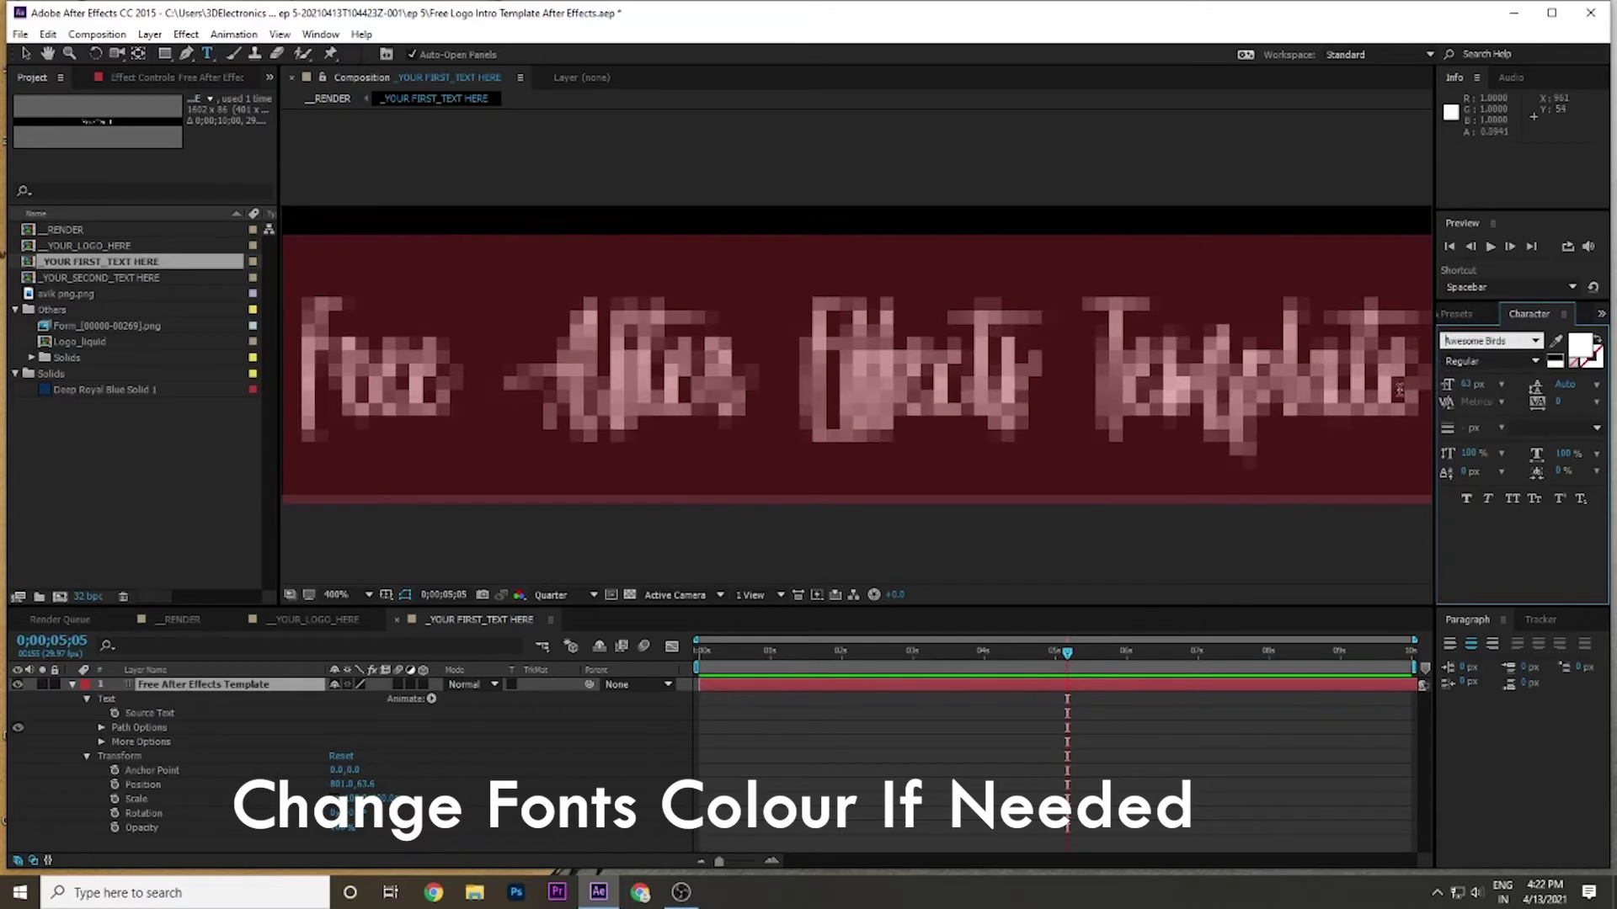
pyautogui.press('Down')
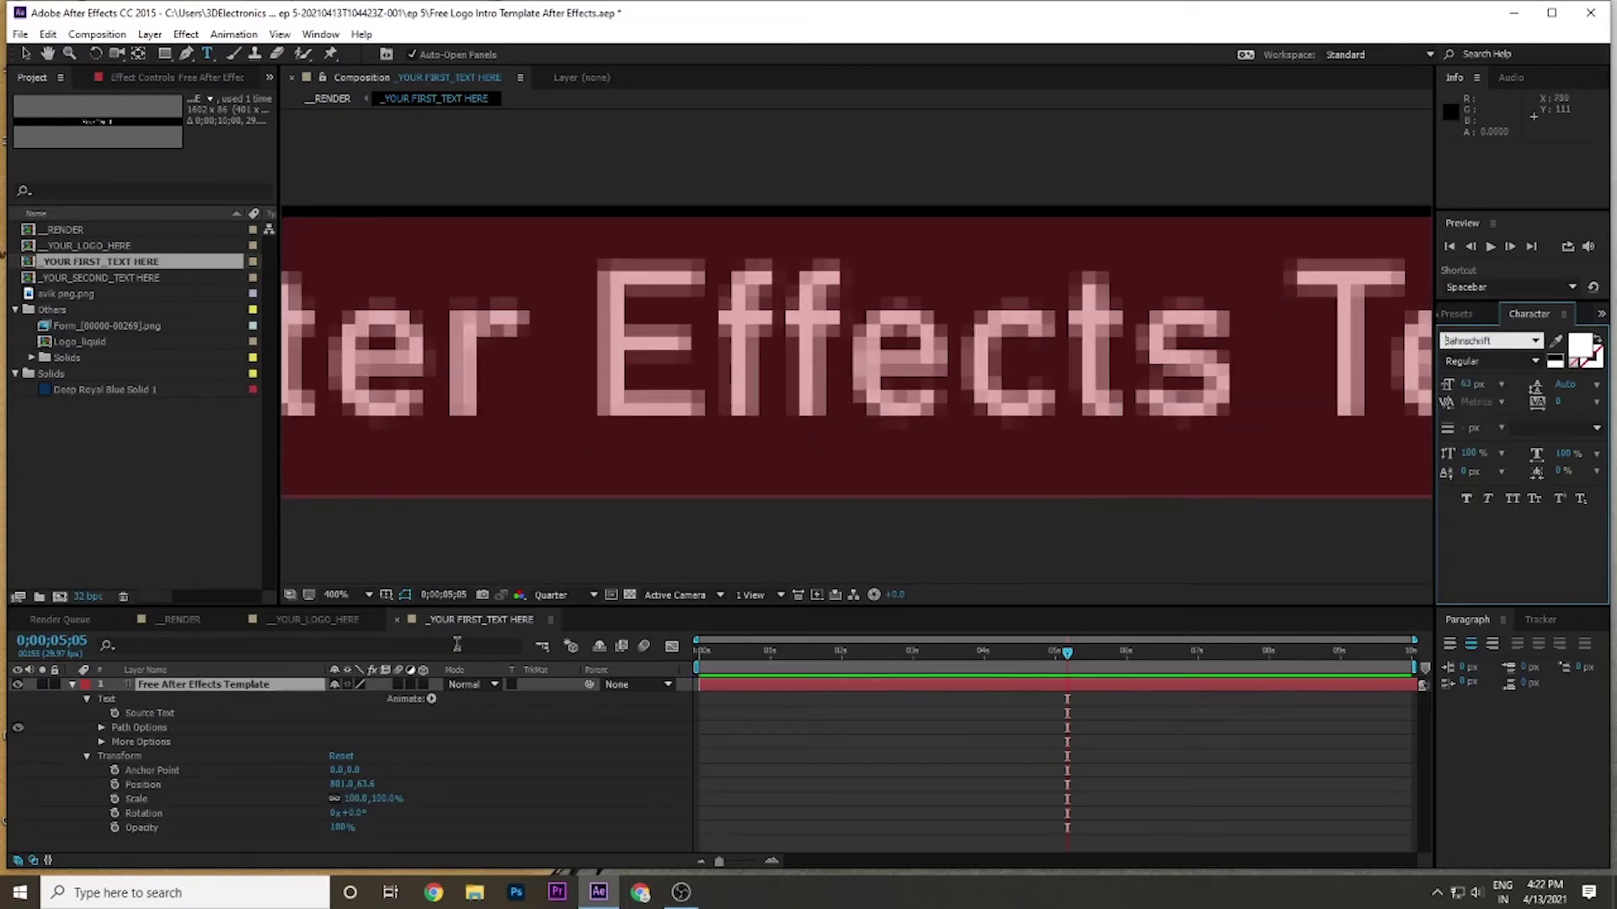
pyautogui.click(140, 491)
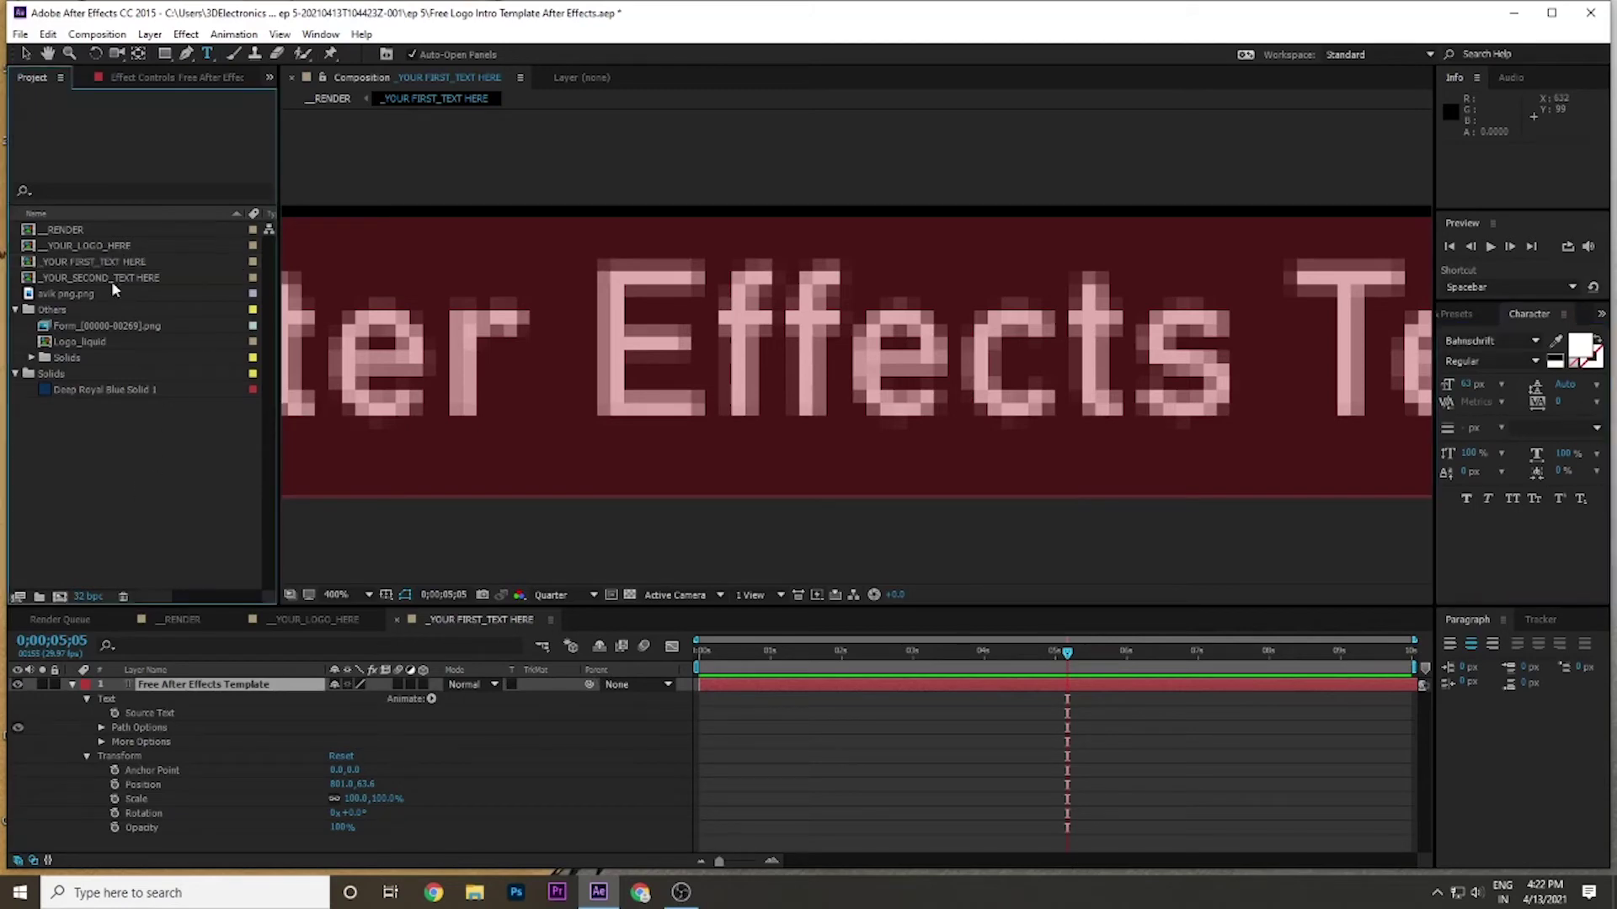
# - Return to _RENDER, close the _YOUR FIRST_TEXT HERE composition, and scrub to check the new title
pyautogui.click(84, 619)
pyautogui.click(162, 619)
pyautogui.click(401, 620)
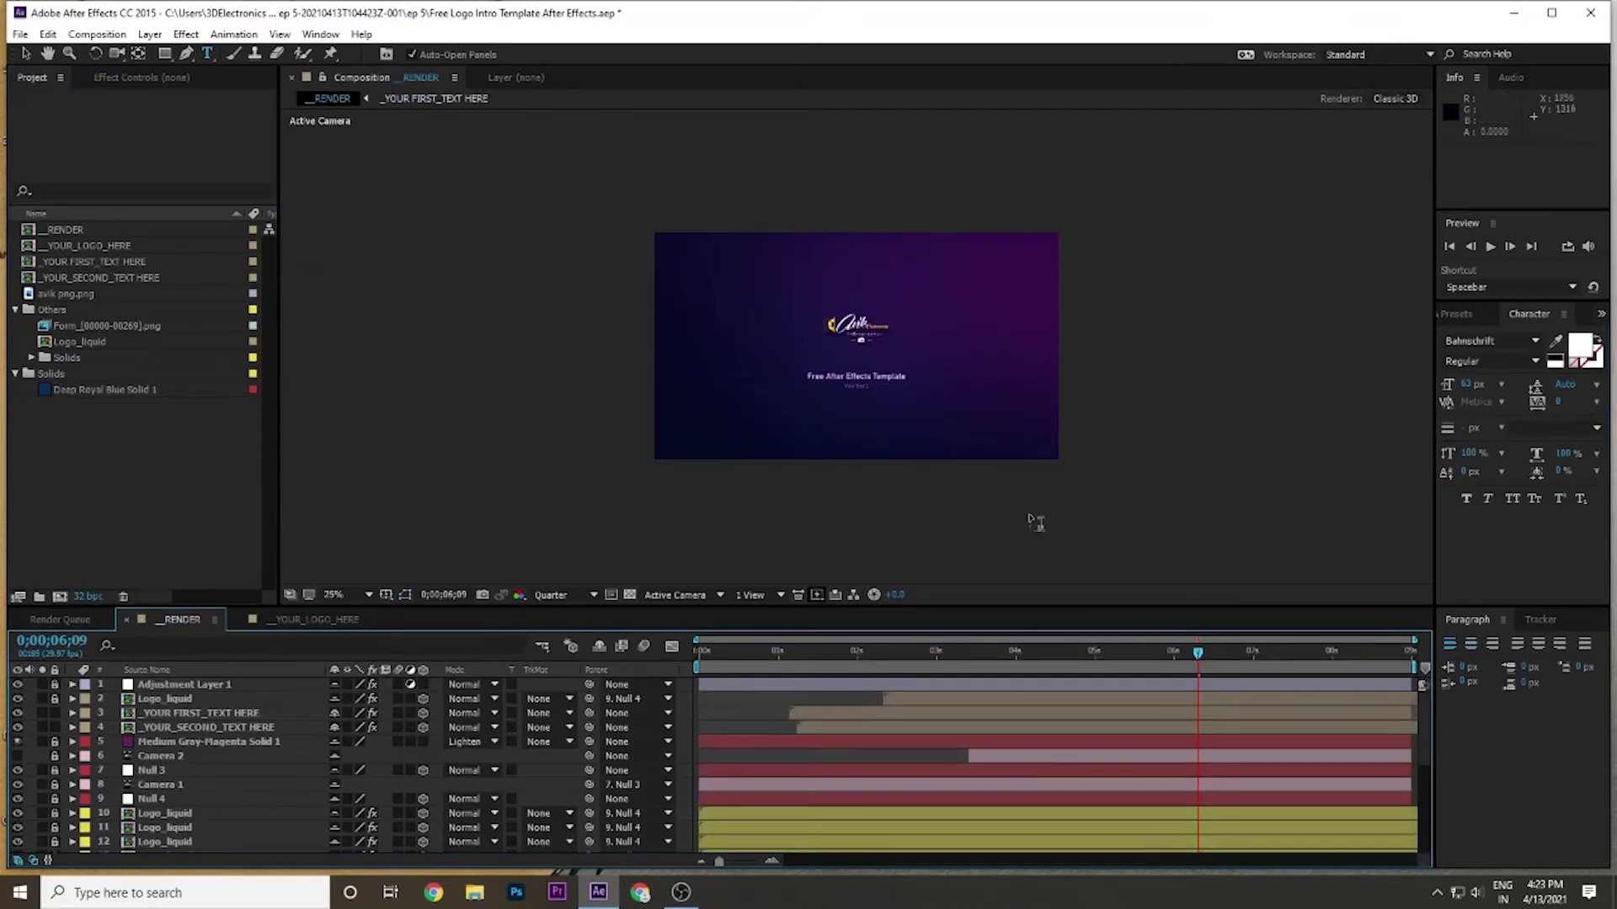
pyautogui.moveTo(1166, 650); pyautogui.dragTo(1191, 650)
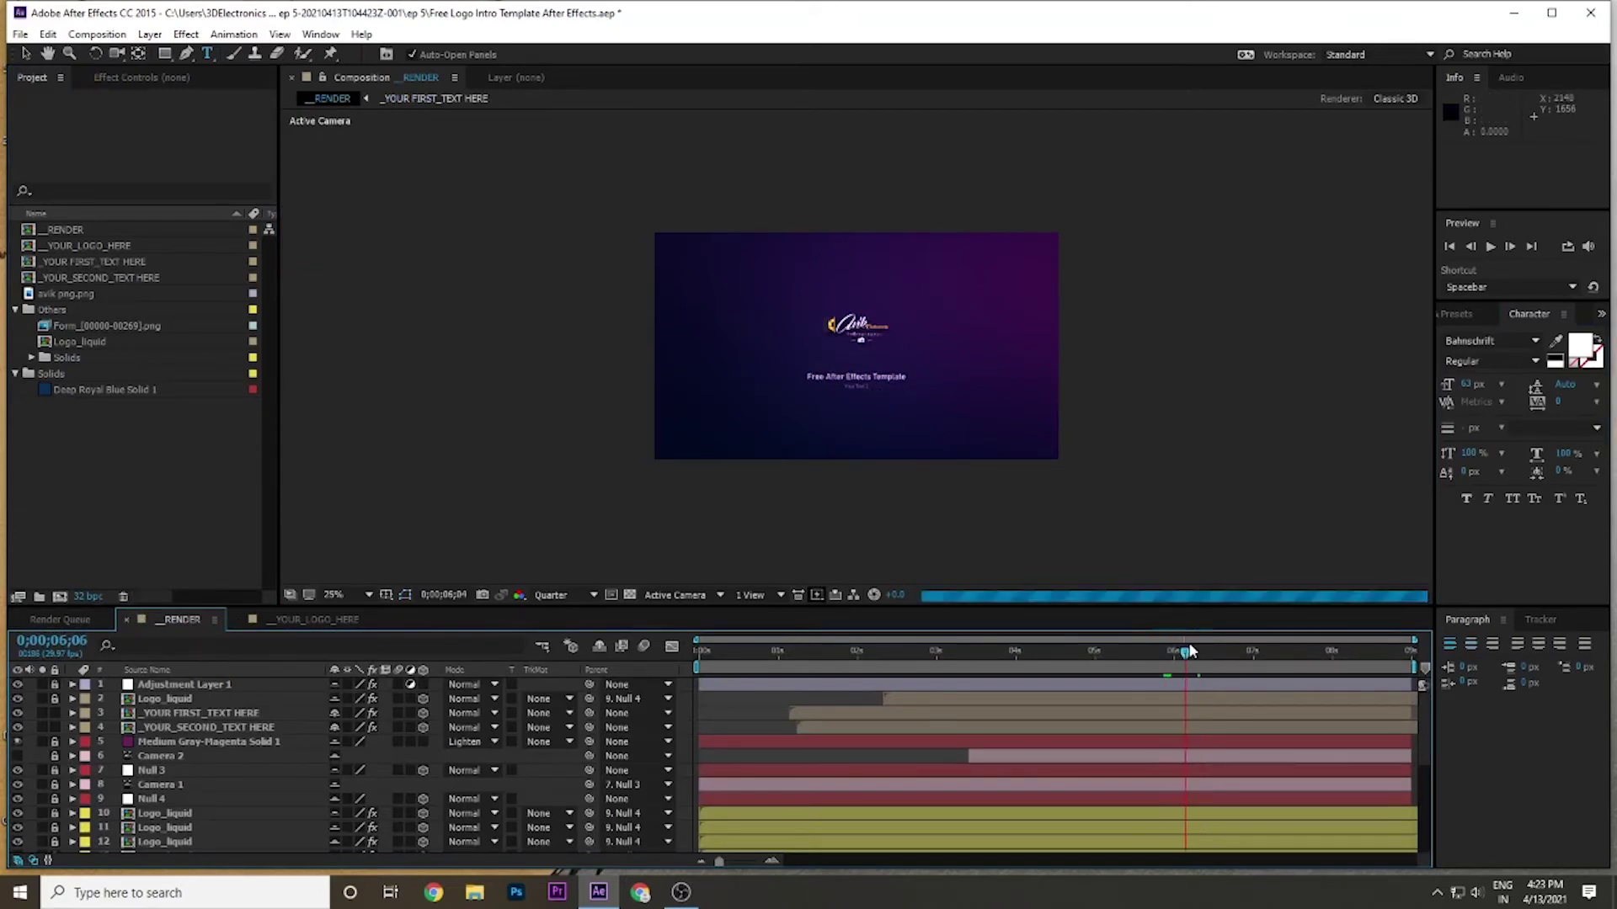
# - In _YOUR_SECOND_TEXT_HERE, replace the Your Text 2 placeholder with 'SUBSCRIBE US FOR MORE'
pyautogui.doubleClick(95, 278)
pyautogui.doubleClick(881, 345)
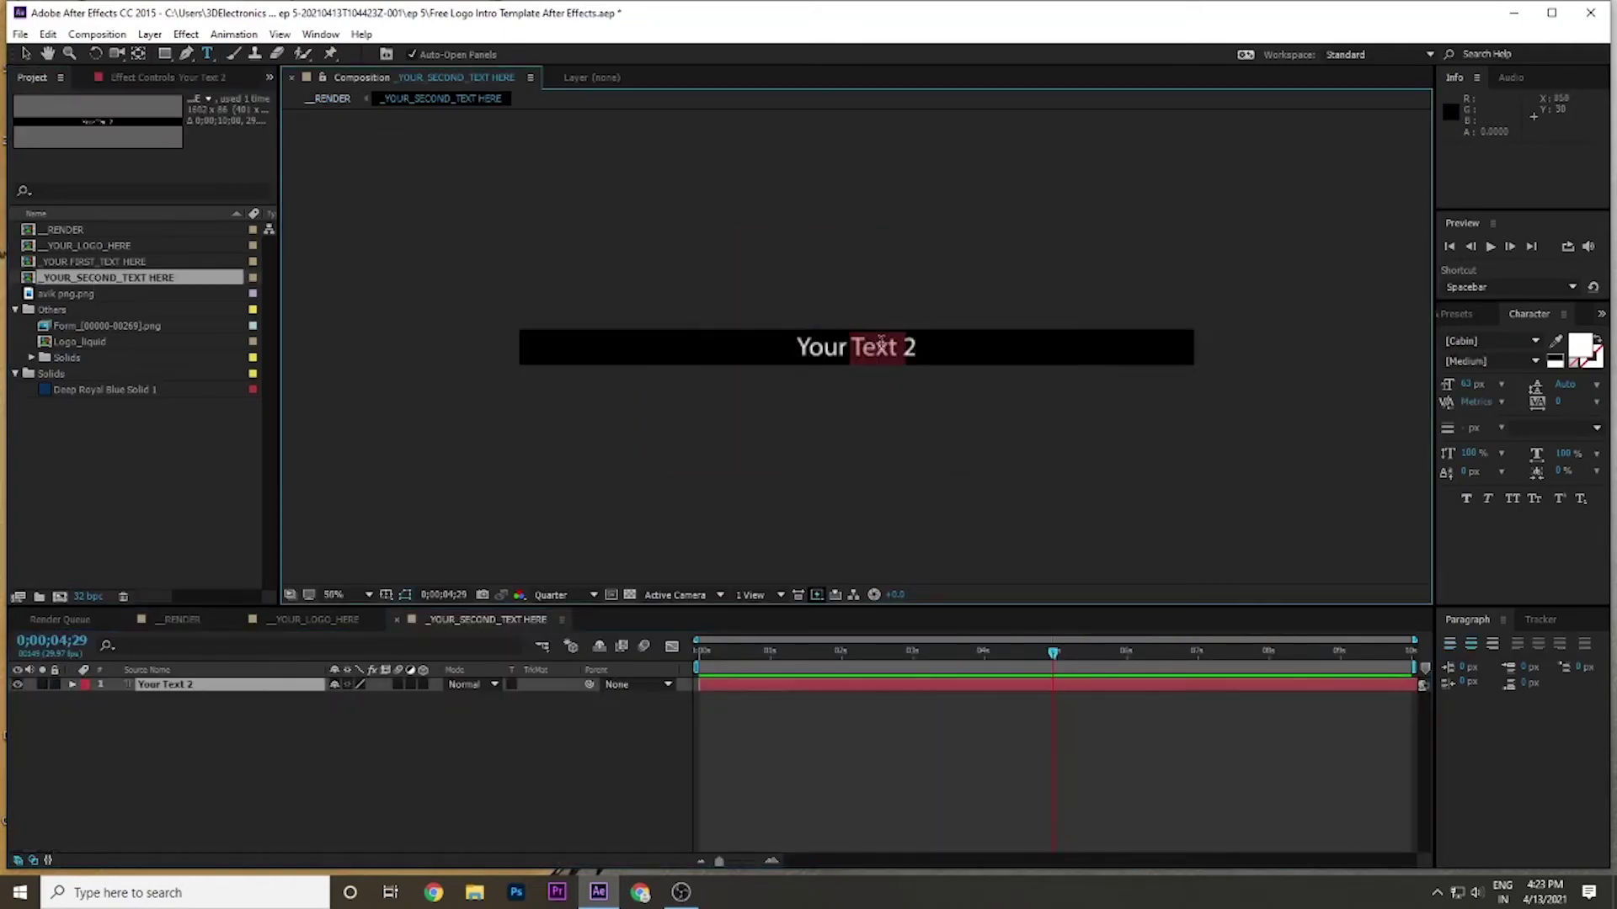
pyautogui.tripleClick(880, 345)
pyautogui.write('SUBSCRIBE US FOR MORE')
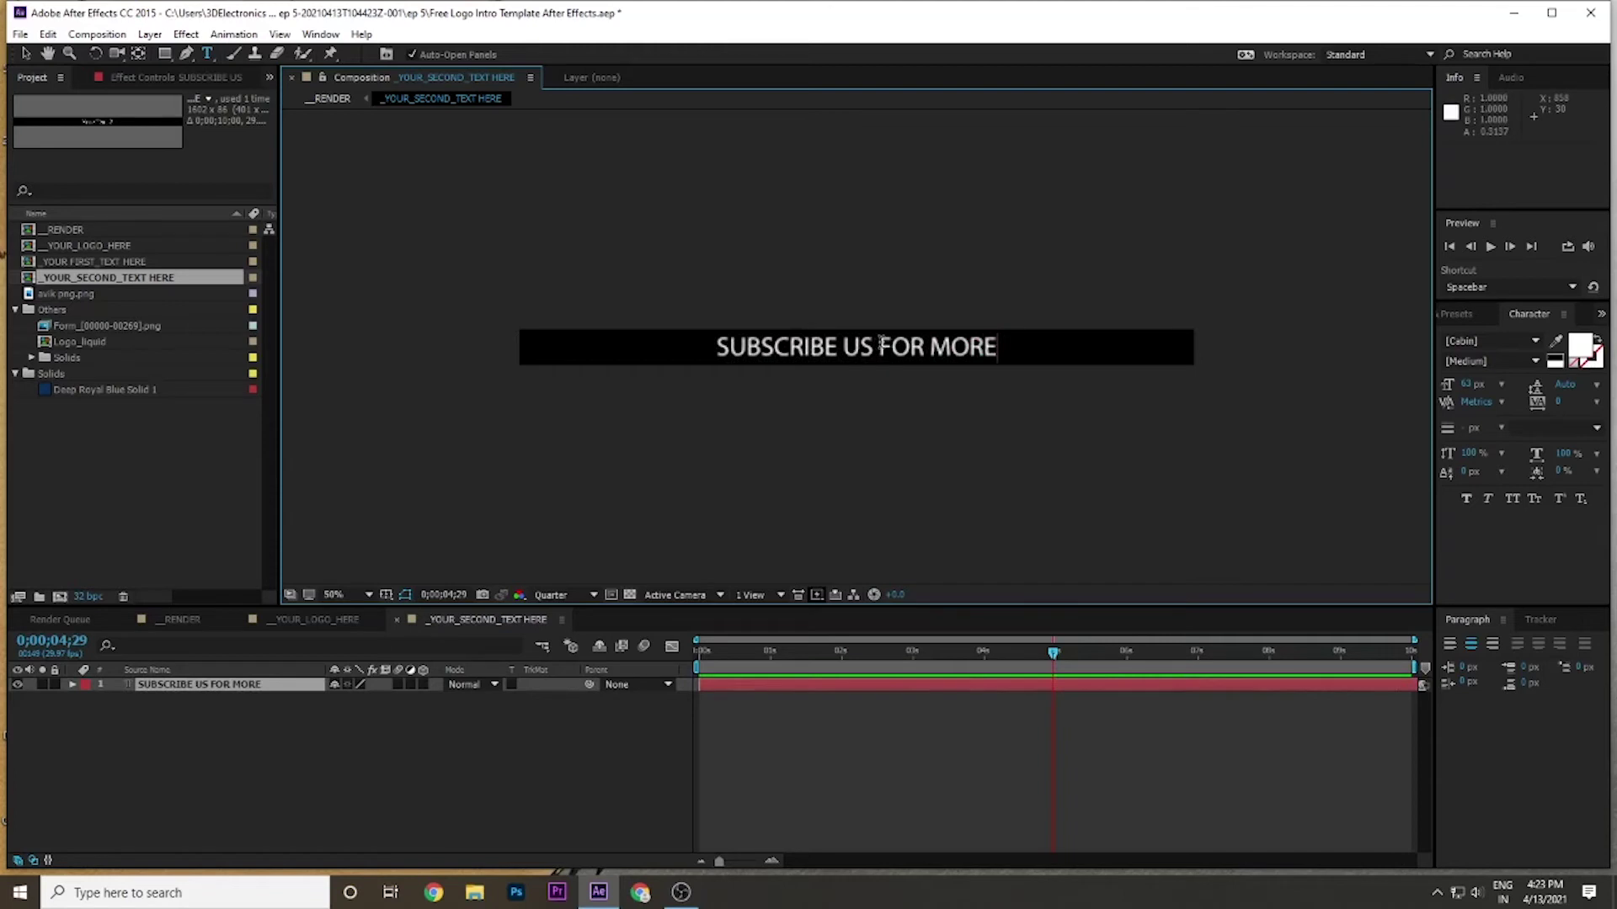
pyautogui.tripleClick(881, 341)
# - Set SUBSCRIBE US FOR MORE to Agency FB, then close the second-text and logo composition tabs
pyautogui.click(1535, 340)
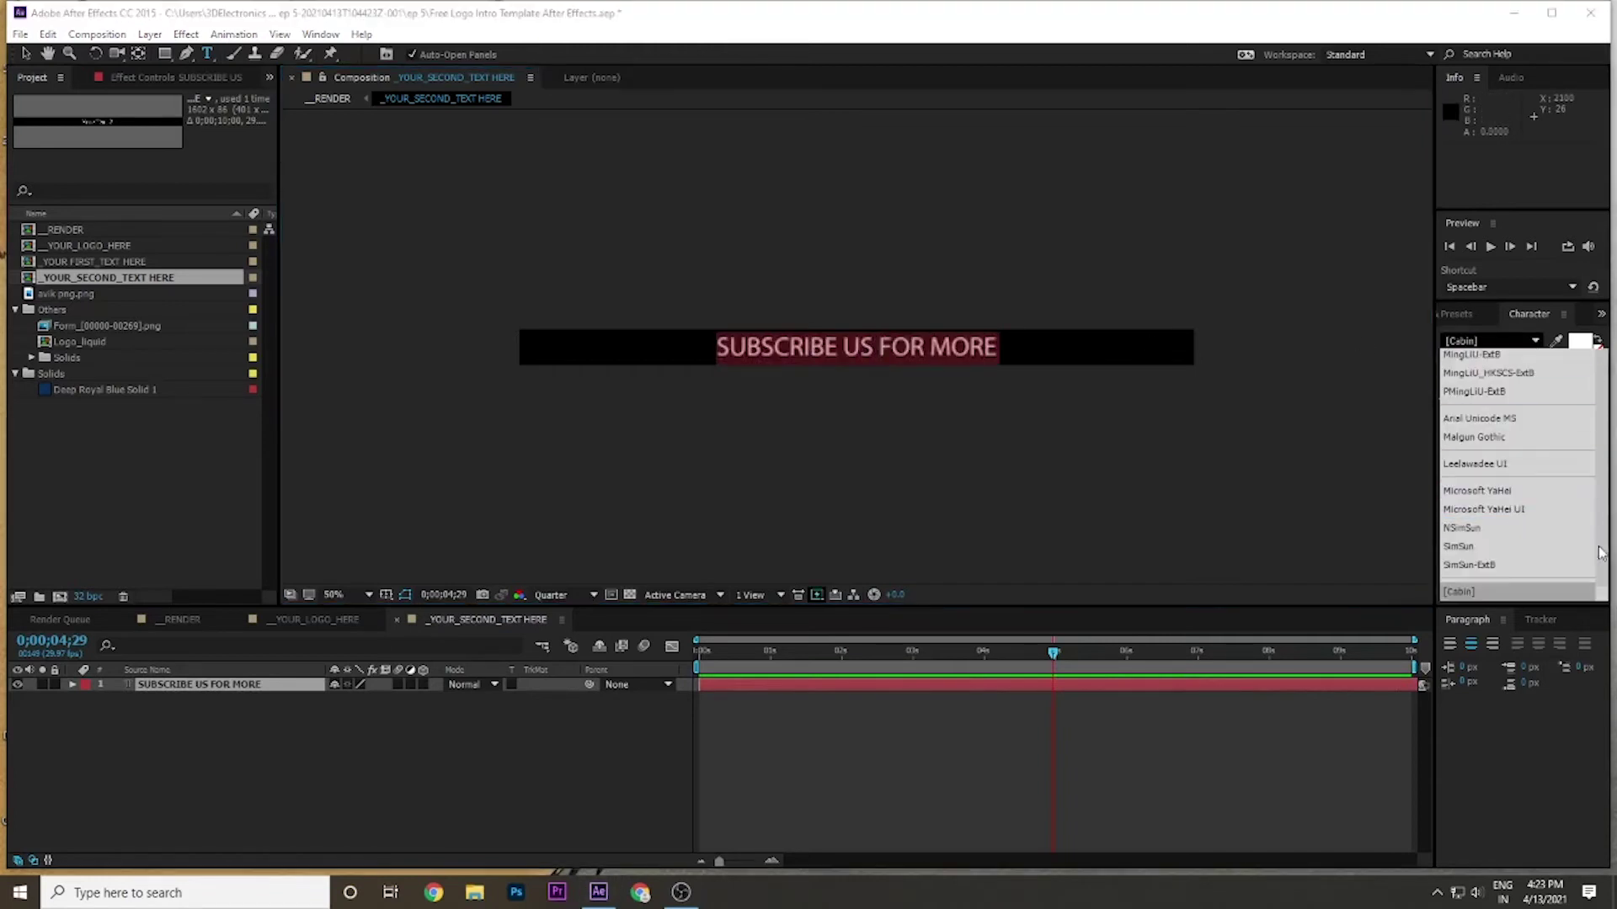
pyautogui.moveTo(1600, 552); pyautogui.dragTo(1614, 335)
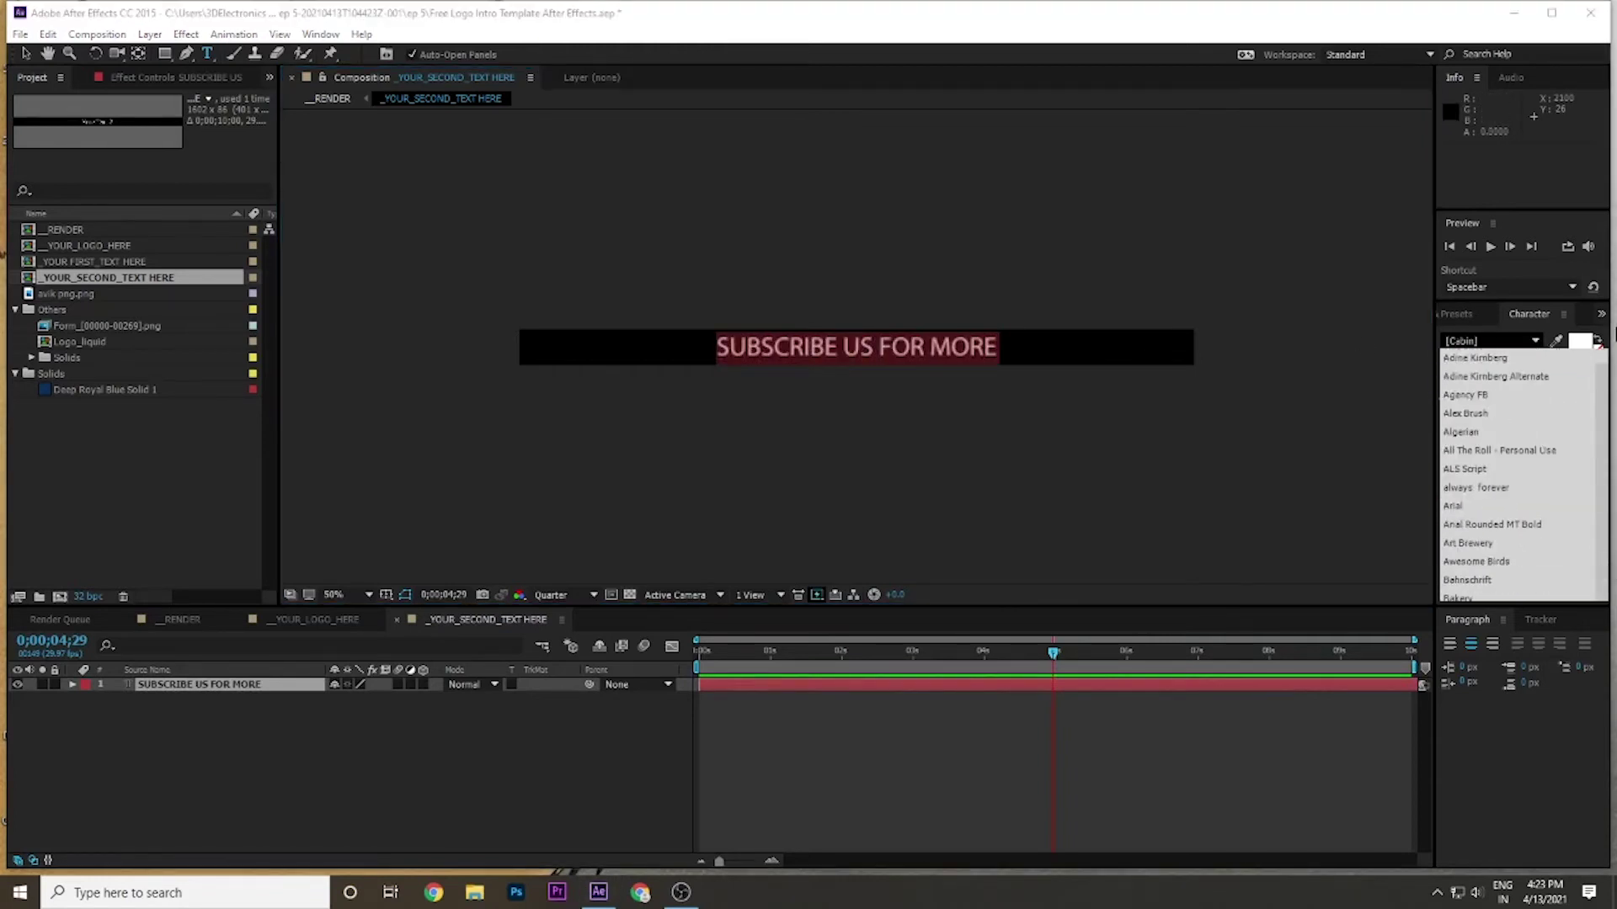
pyautogui.click(1568, 403)
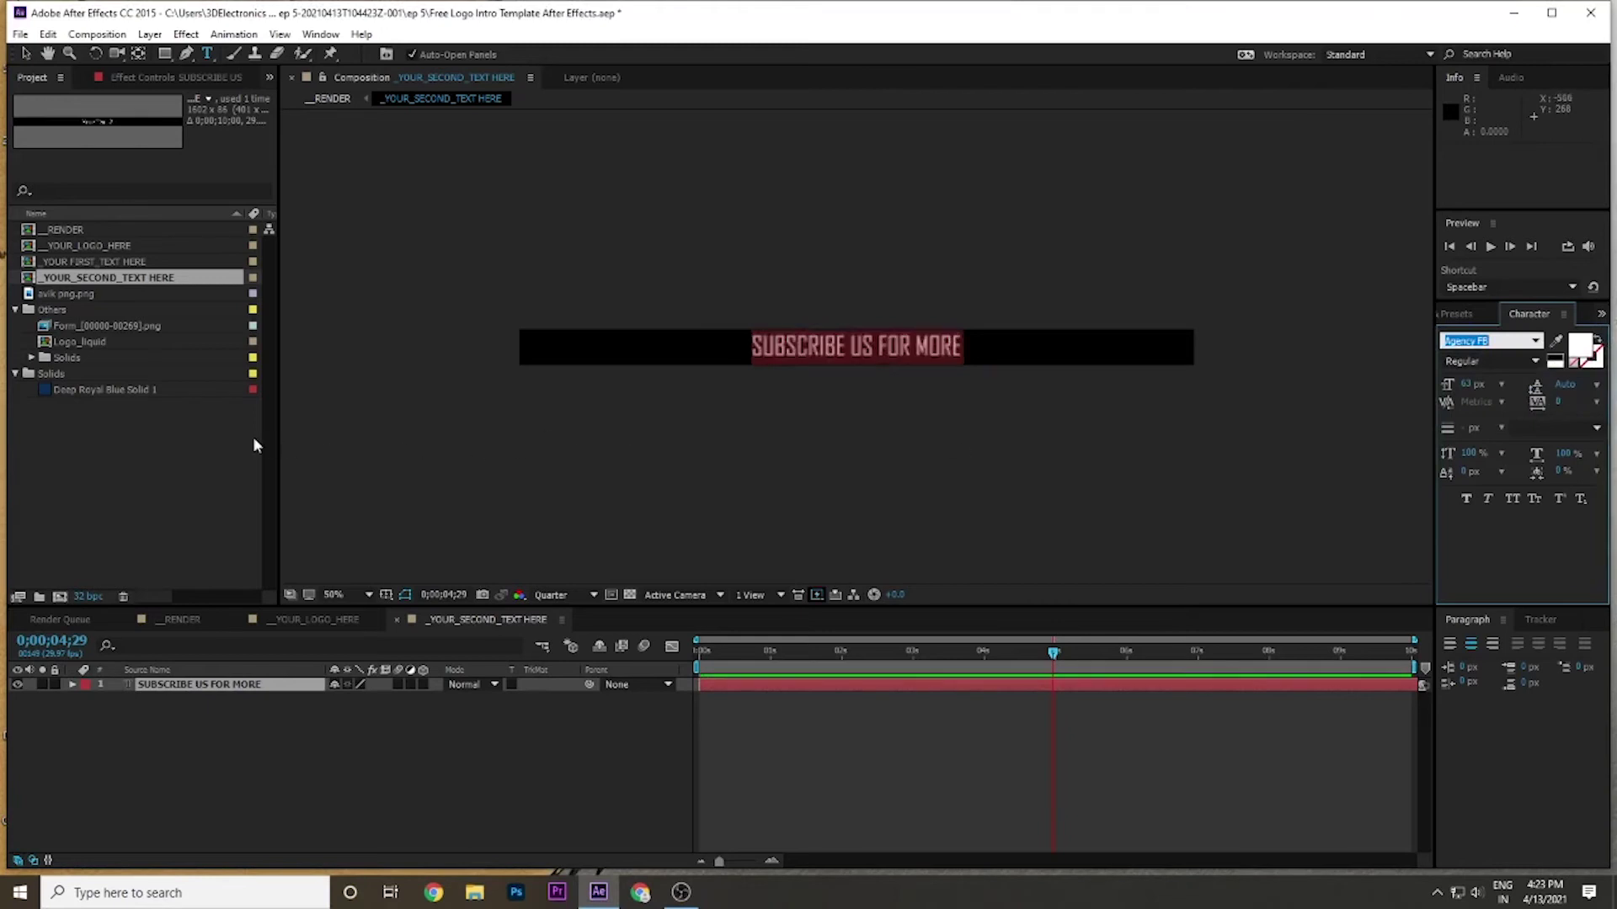
pyautogui.click(397, 620)
pyautogui.click(240, 621)
# - Scale the logo PNG up to about 108% in _YOUR_LOGO_HERE and deselect it
pyautogui.moveTo(922, 661)
pyautogui.mouseDown()
pyautogui.moveTo(903, 653)
pyautogui.moveTo(1169, 624)
pyautogui.mouseUp()
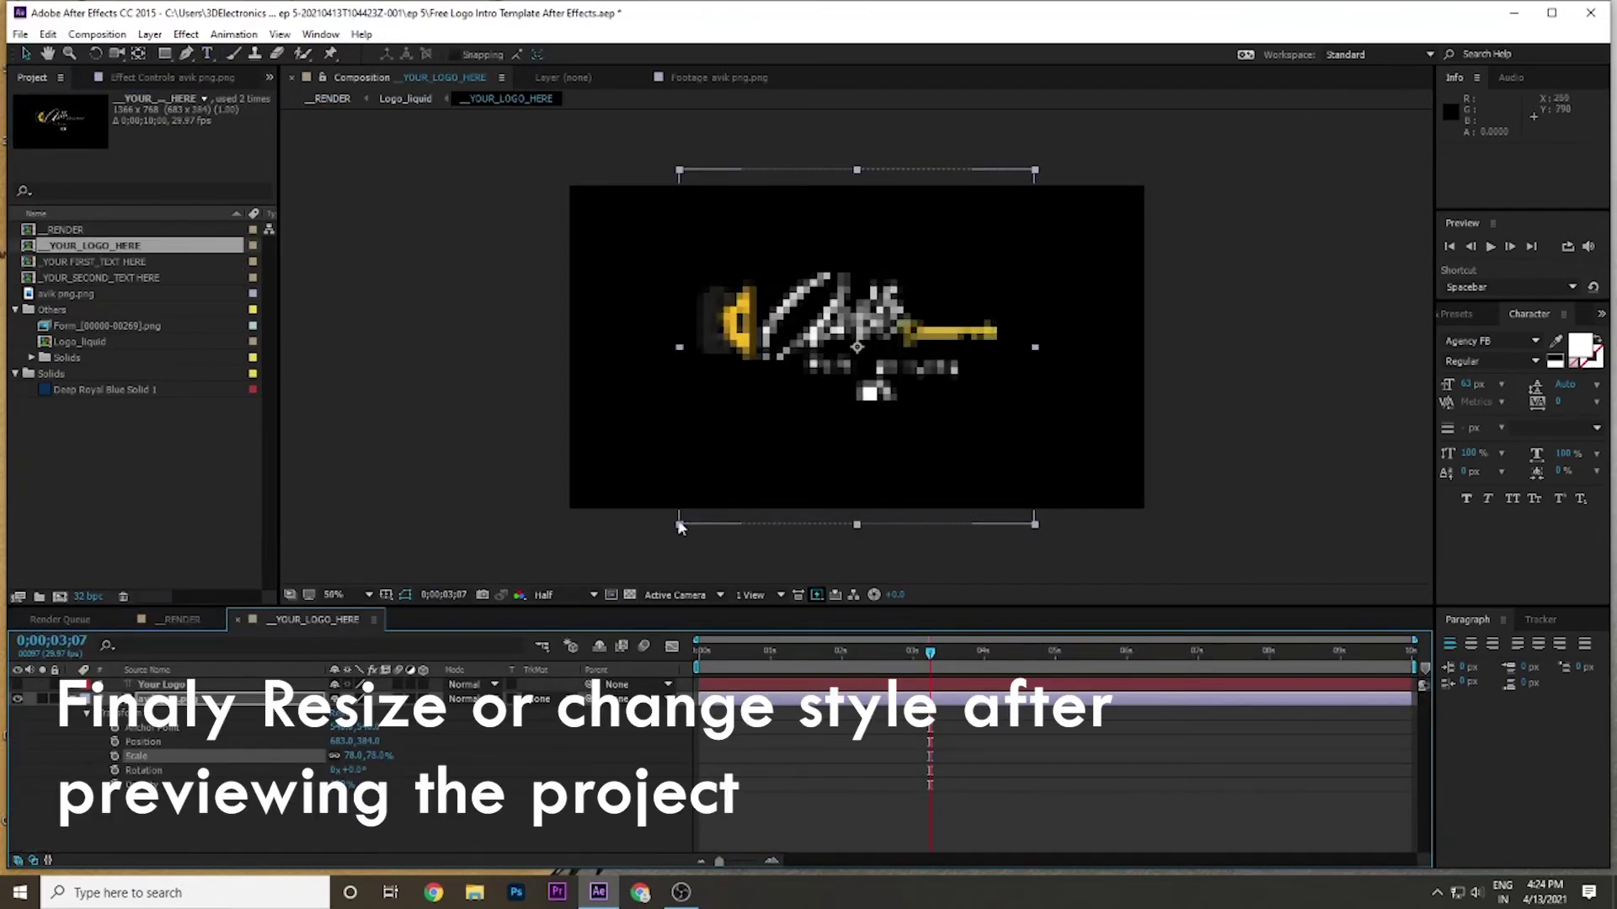
pyautogui.moveTo(680, 522); pyautogui.dragTo(630, 563)
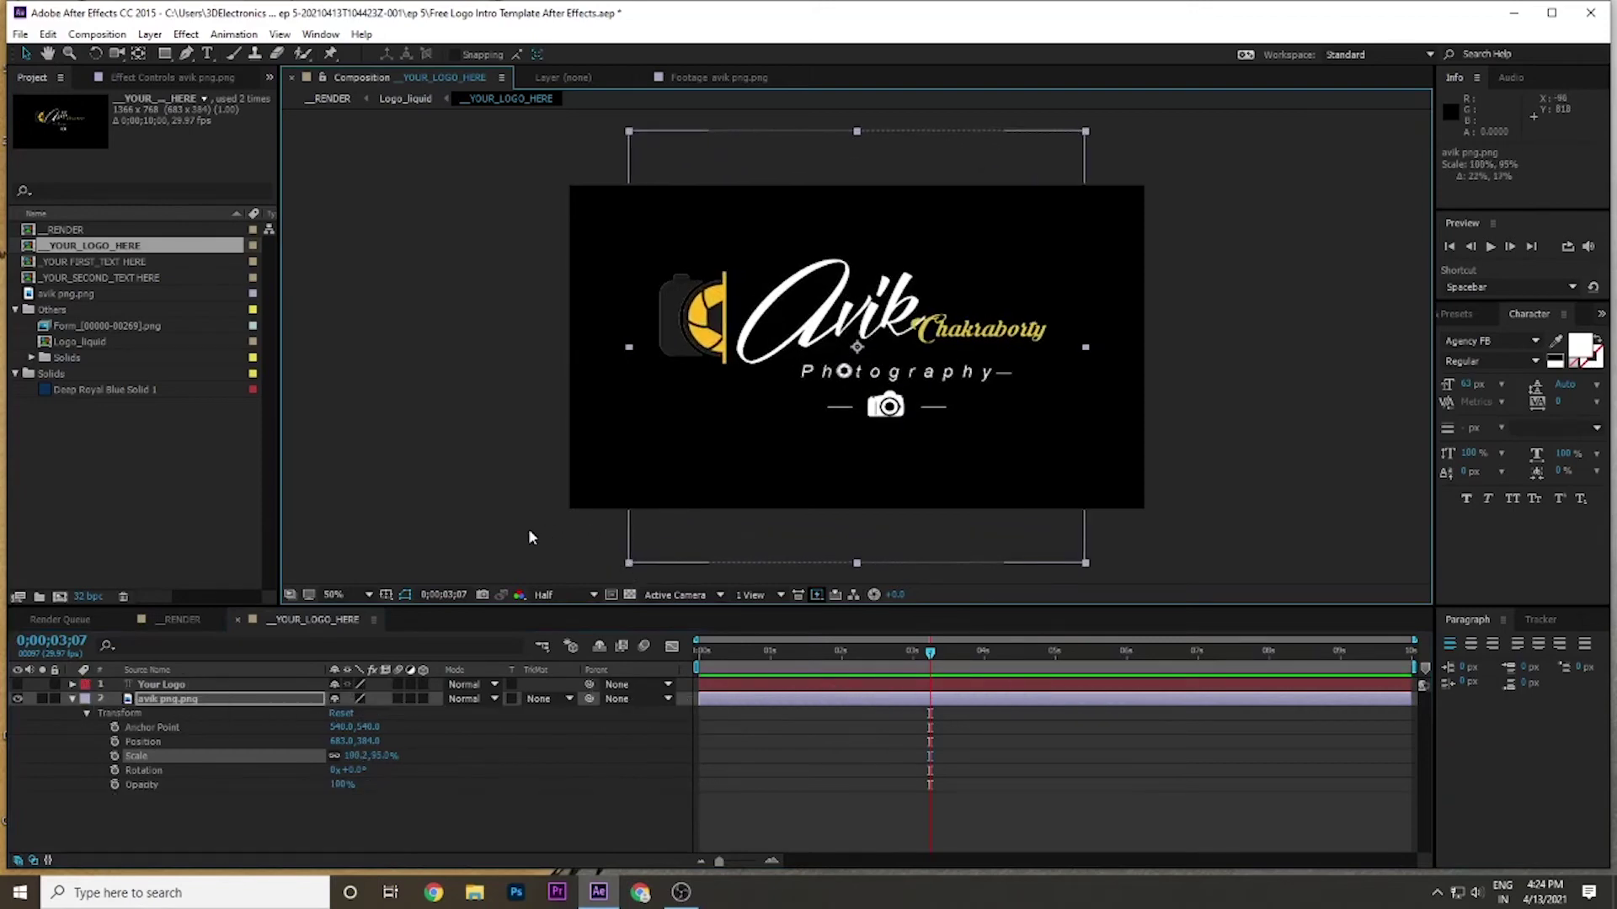
pyautogui.moveTo(629, 563); pyautogui.dragTo(610, 578)
pyautogui.click(505, 506)
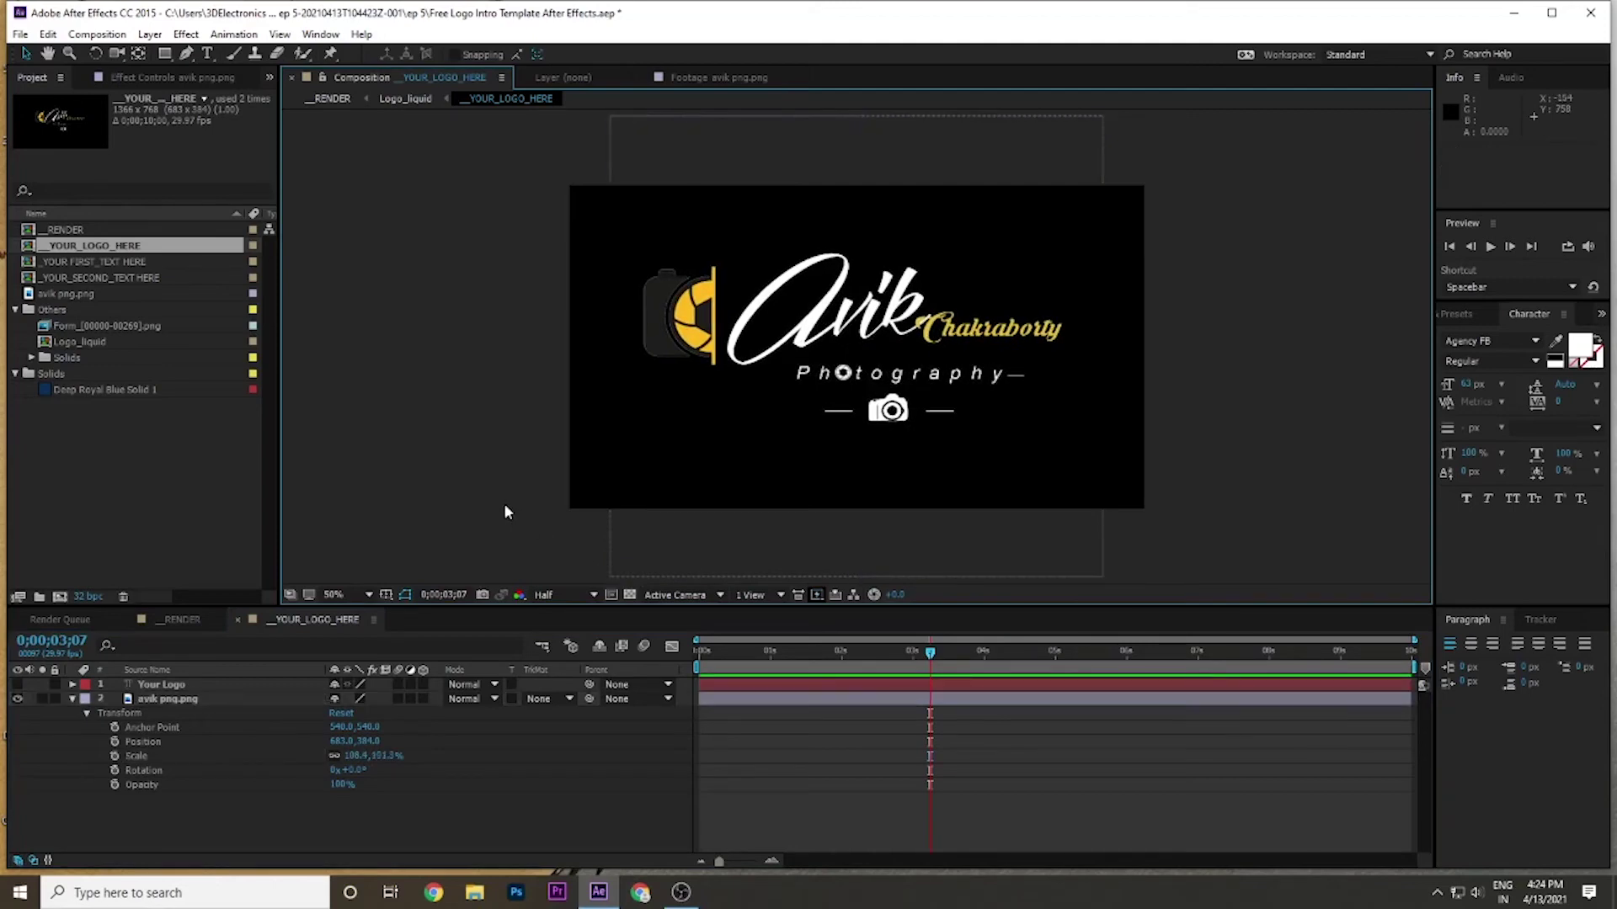
pyautogui.click(162, 615)
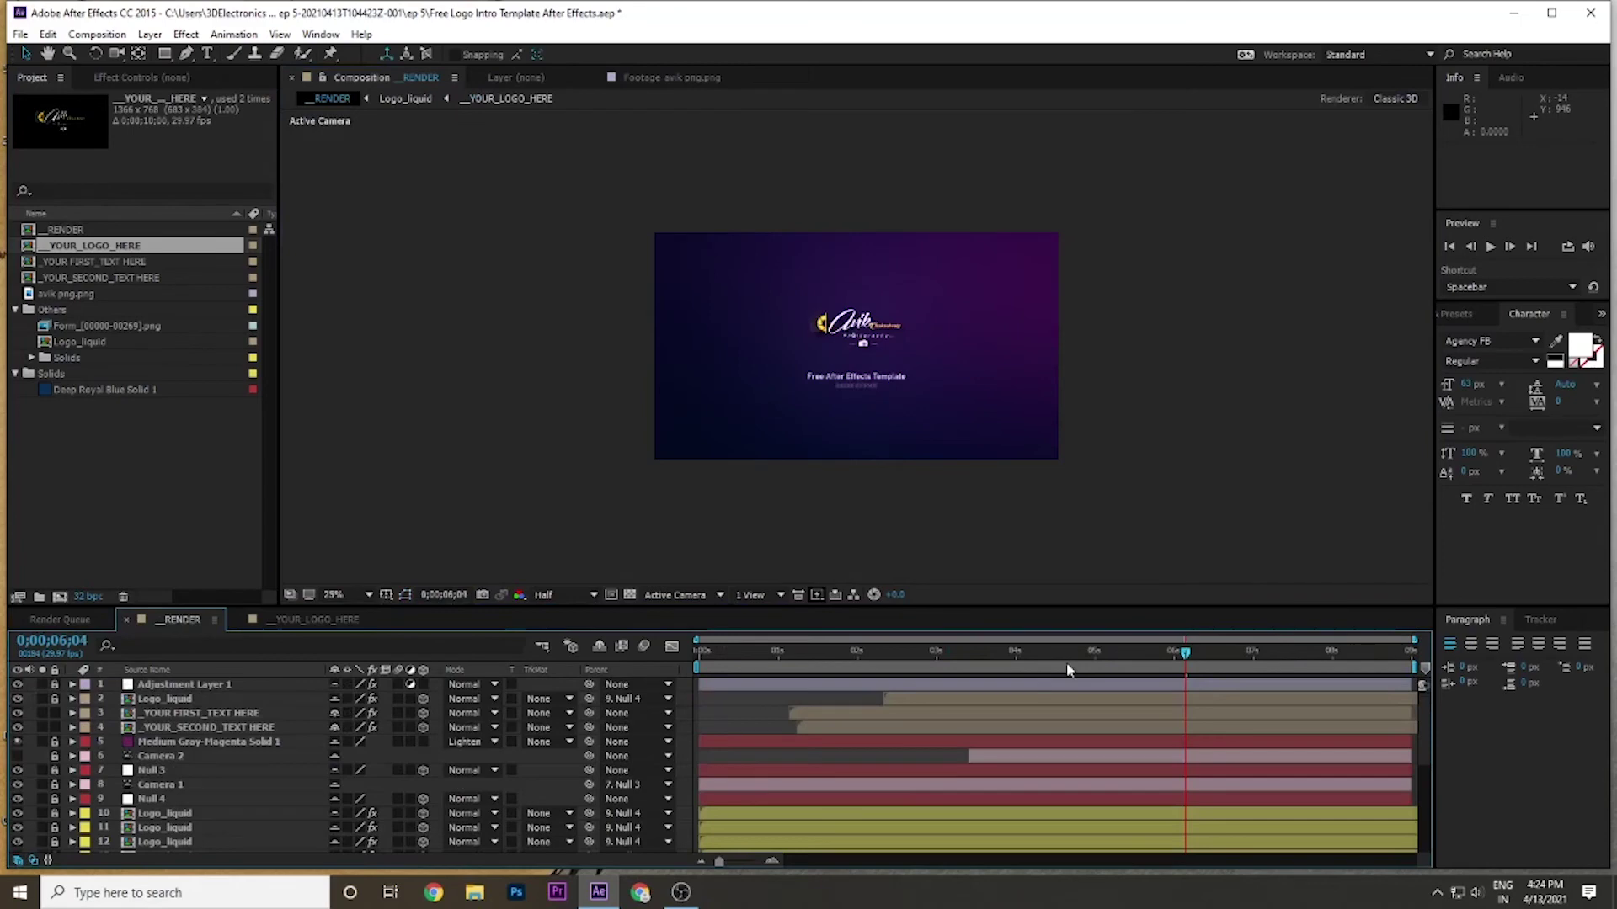
# - Scrub through the _RENDER intro, return to its first frame, and play a preview
pyautogui.moveTo(1185, 650); pyautogui.dragTo(1223, 641)
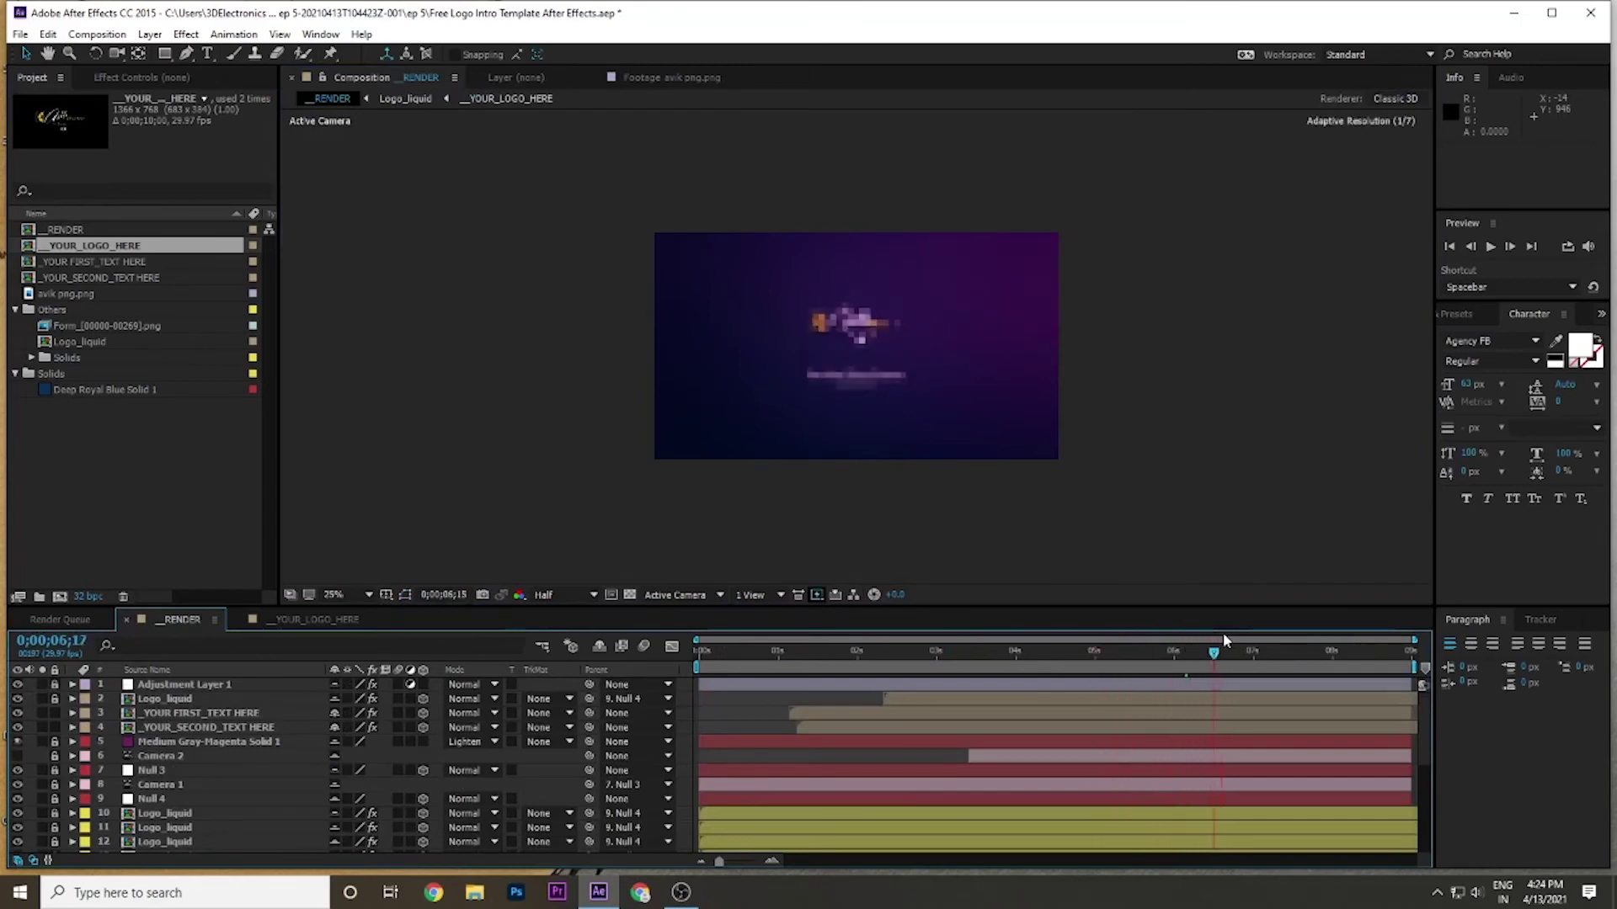
pyautogui.moveTo(1017, 653); pyautogui.dragTo(1105, 645)
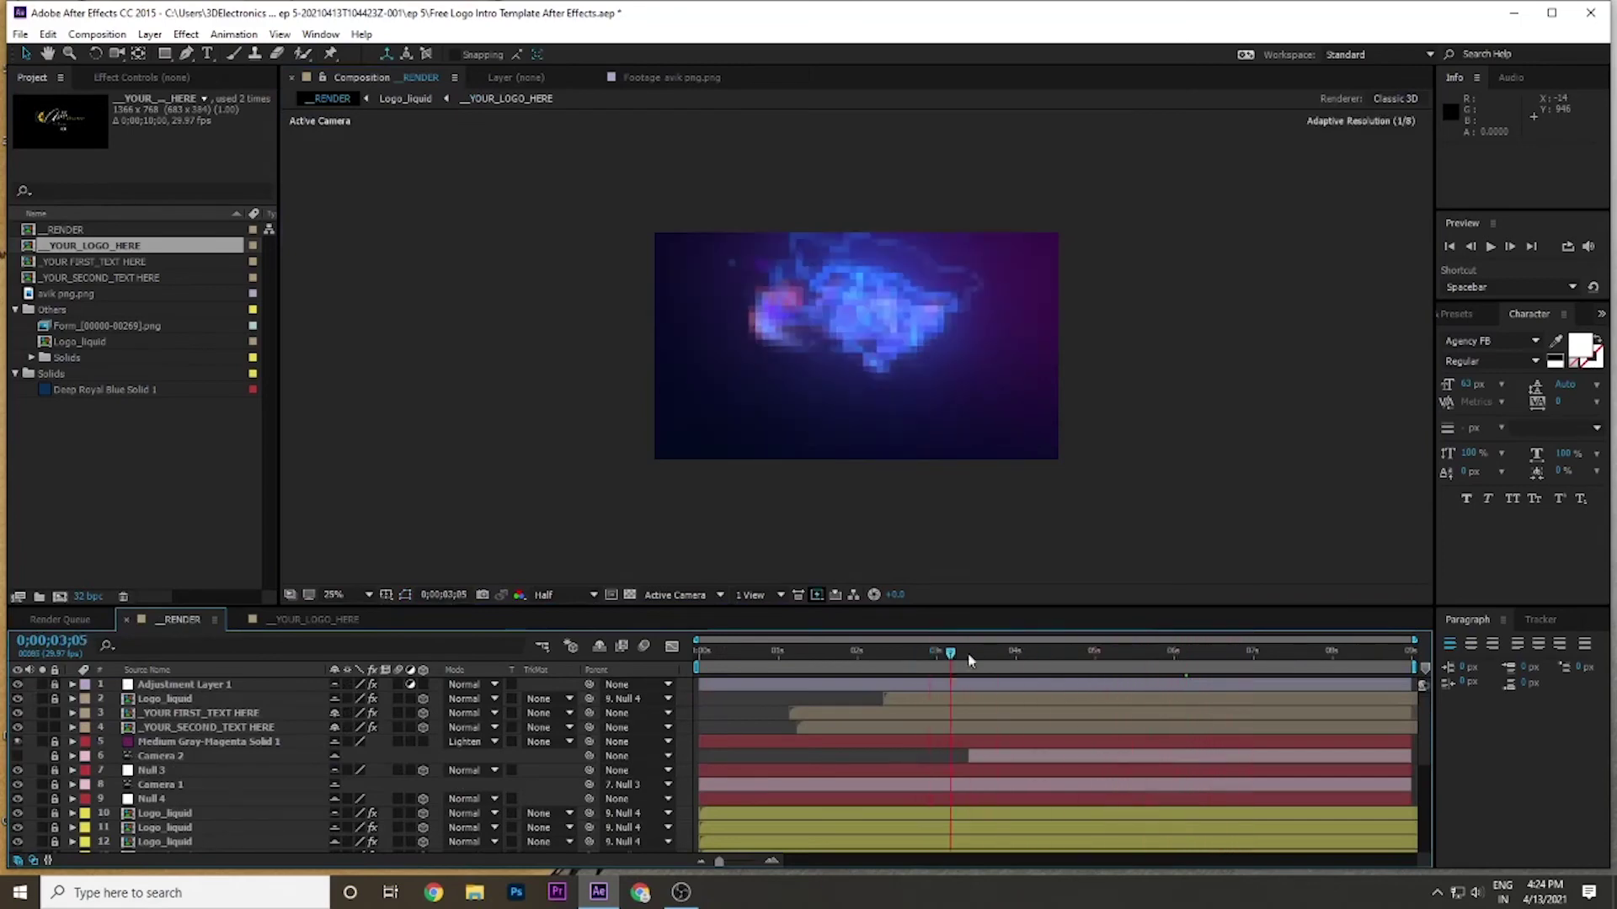
pyautogui.moveTo(972, 653); pyautogui.dragTo(677, 656)
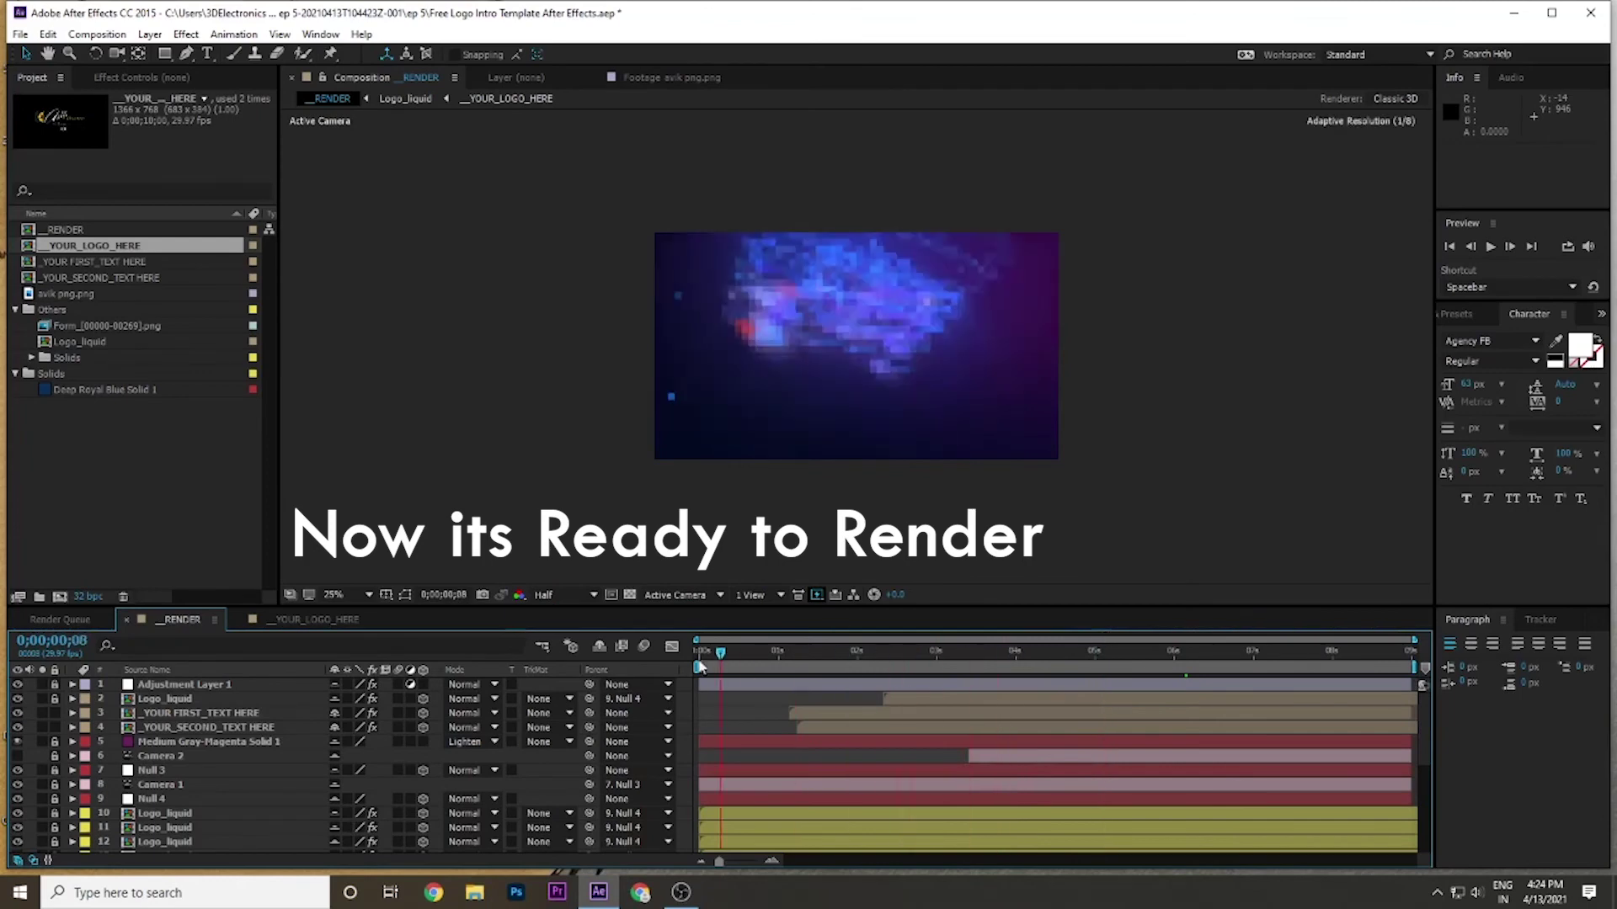
pyautogui.press('space')
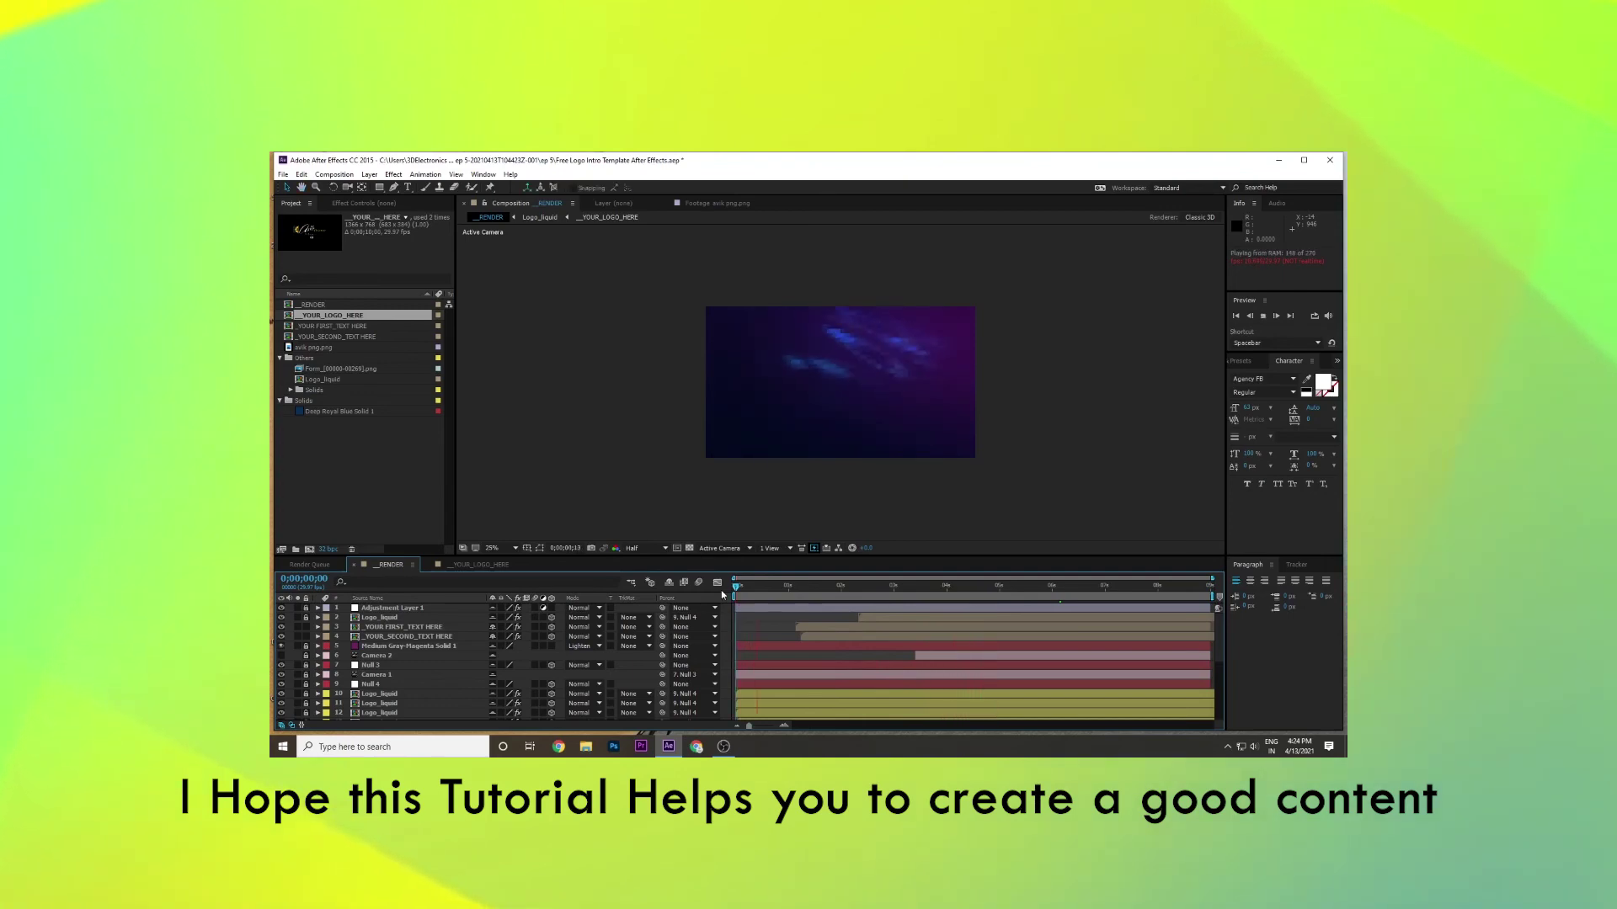
# - Stop the preview and add the _RENDER composition to the Render Queue via File > Export
pyautogui.press('space')
pyautogui.press('space')
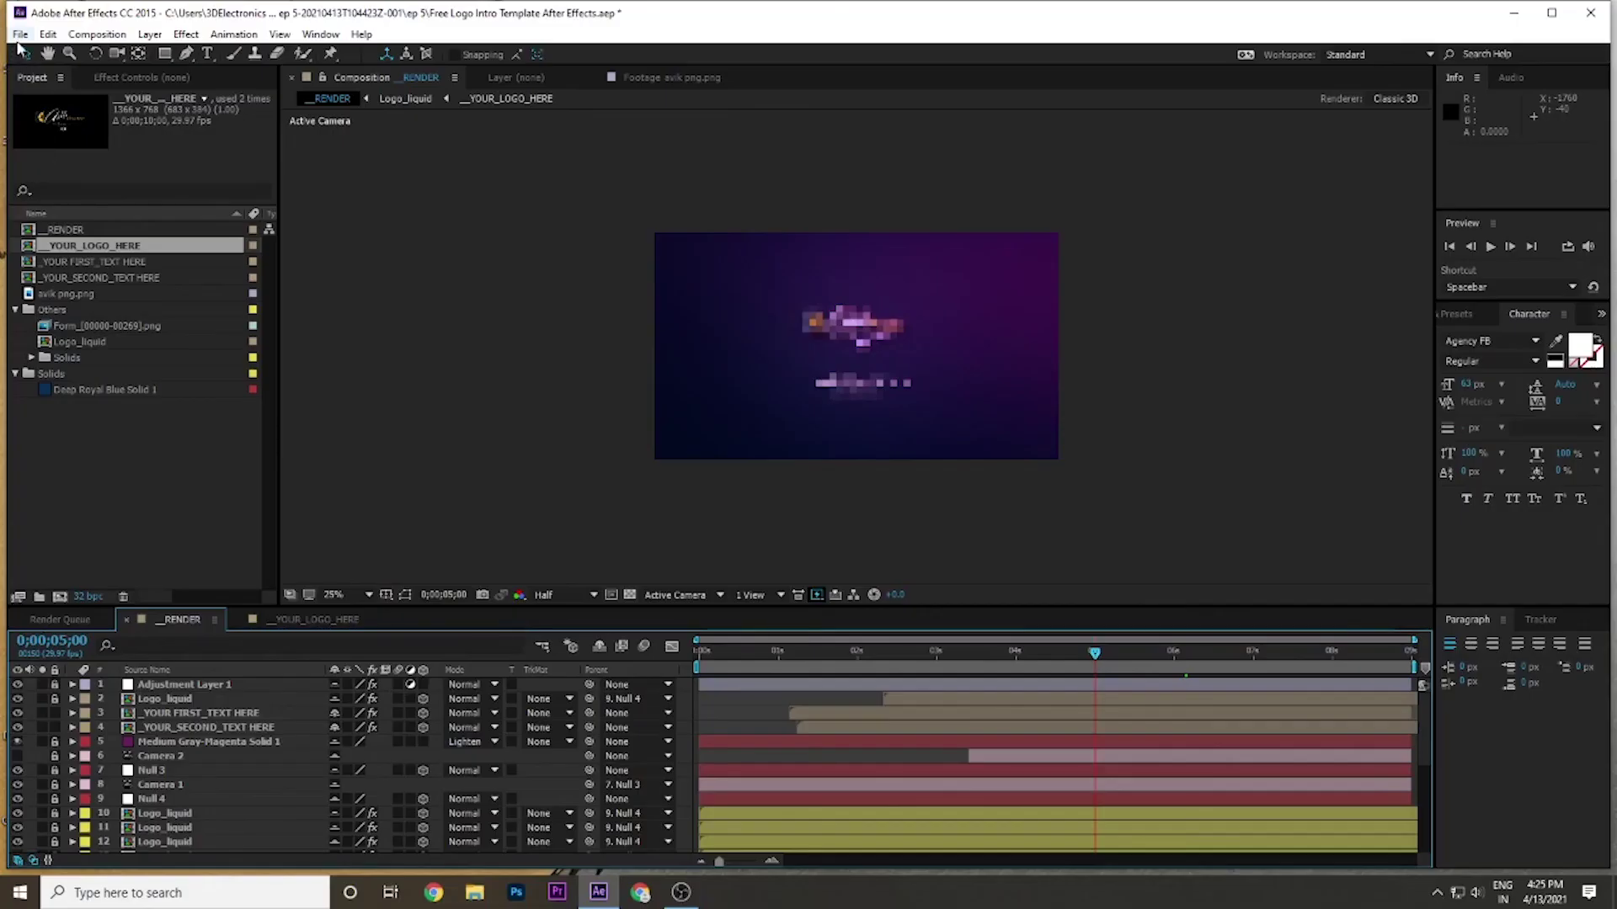
pyautogui.click(20, 34)
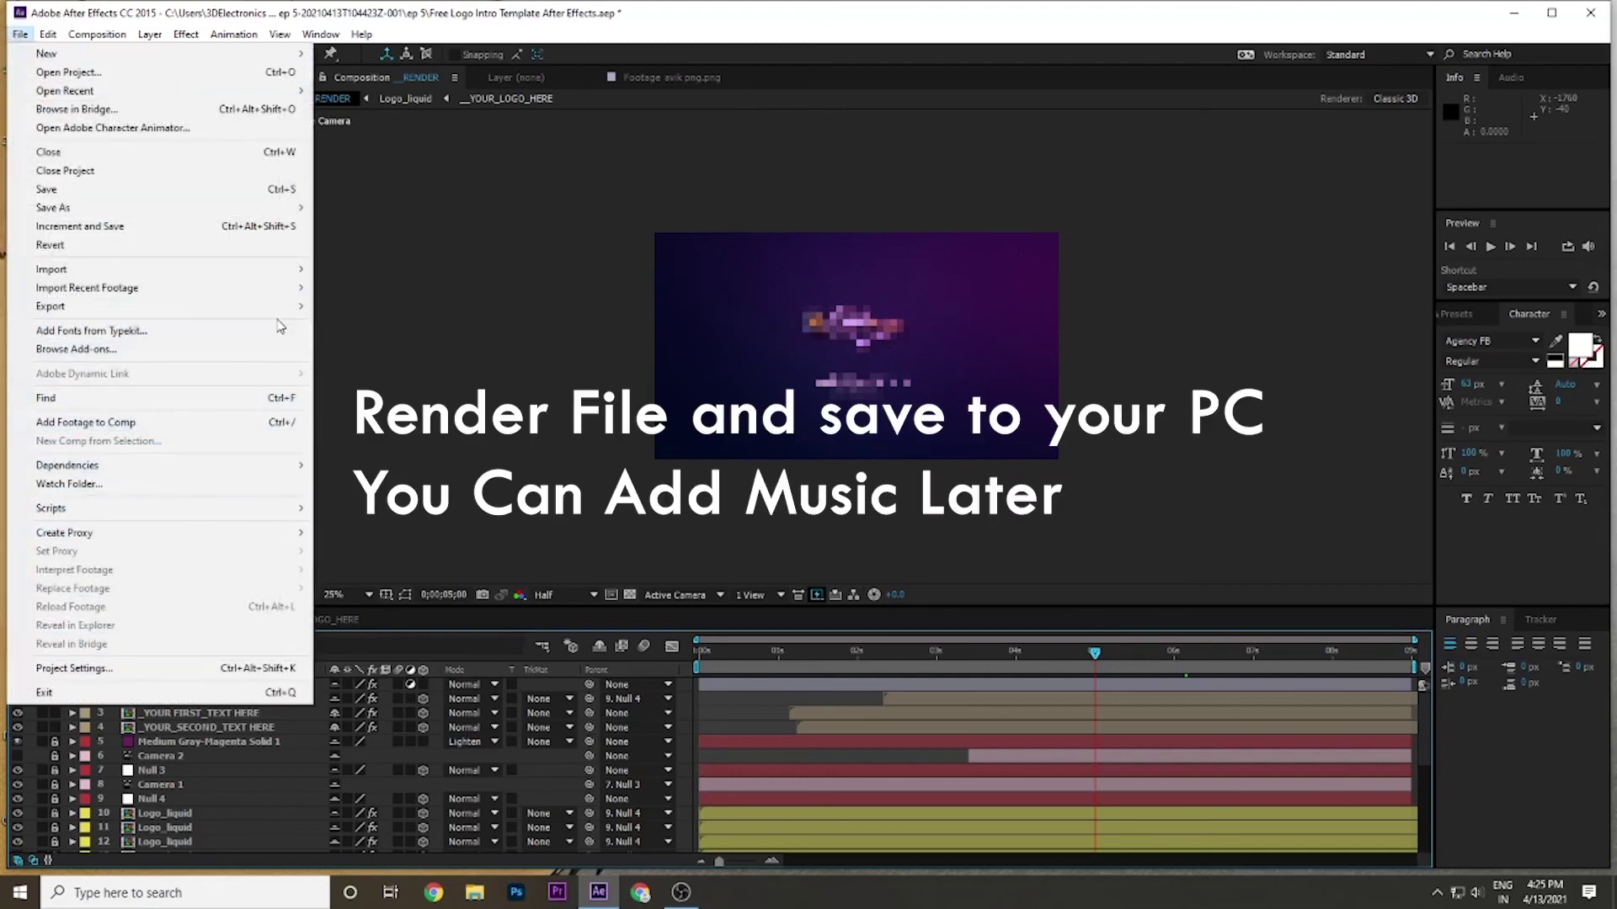
pyautogui.moveTo(282, 308)
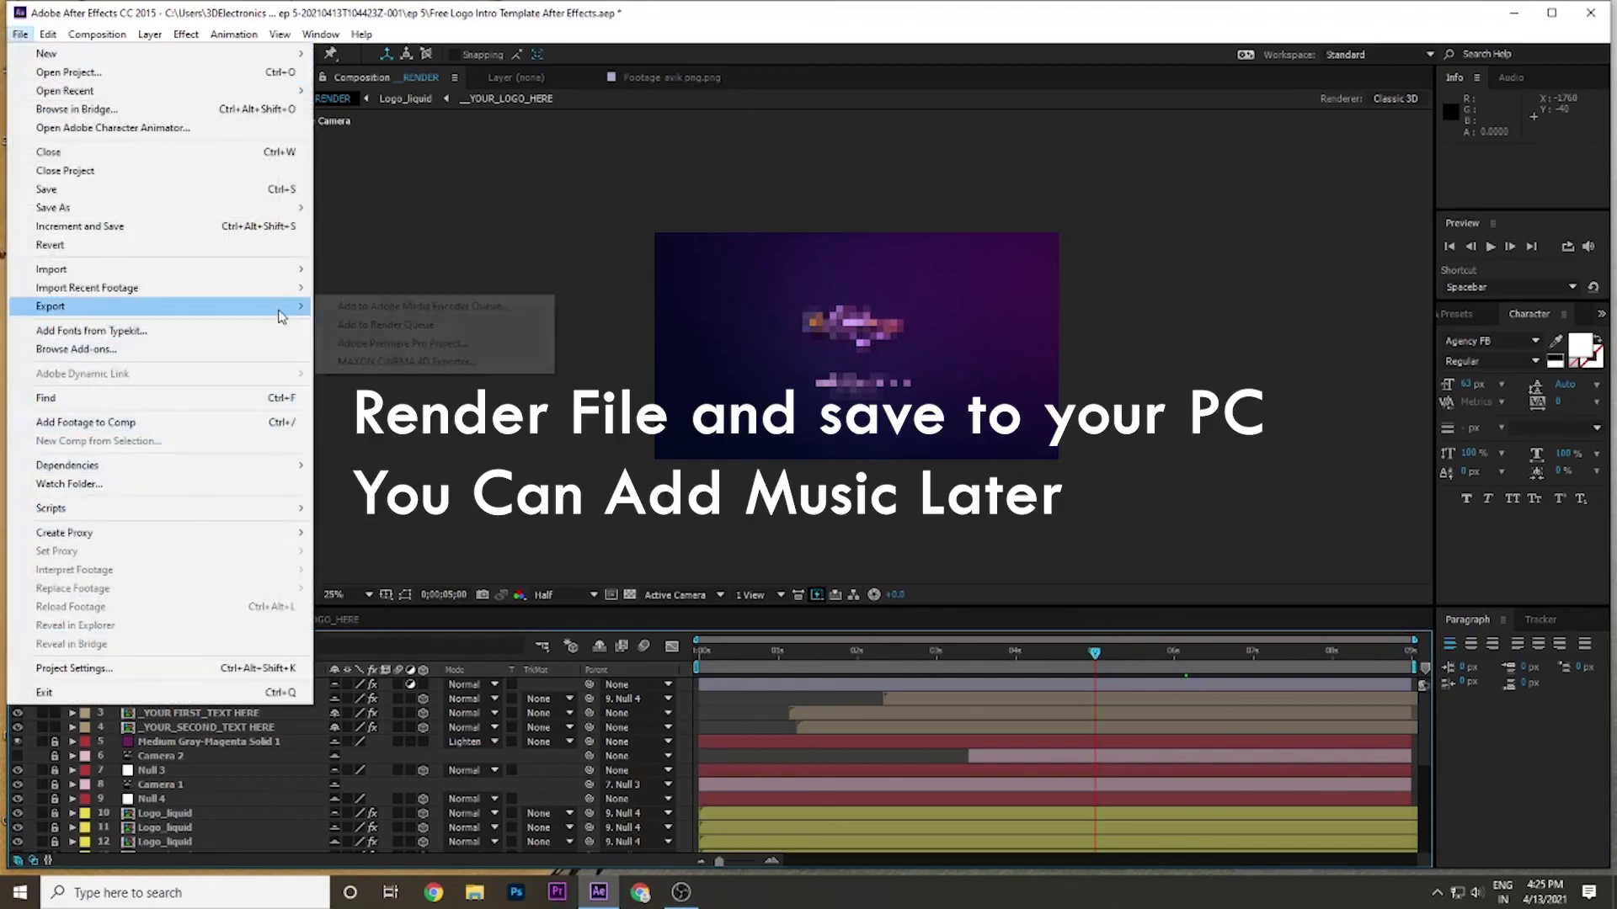
pyautogui.click(351, 324)
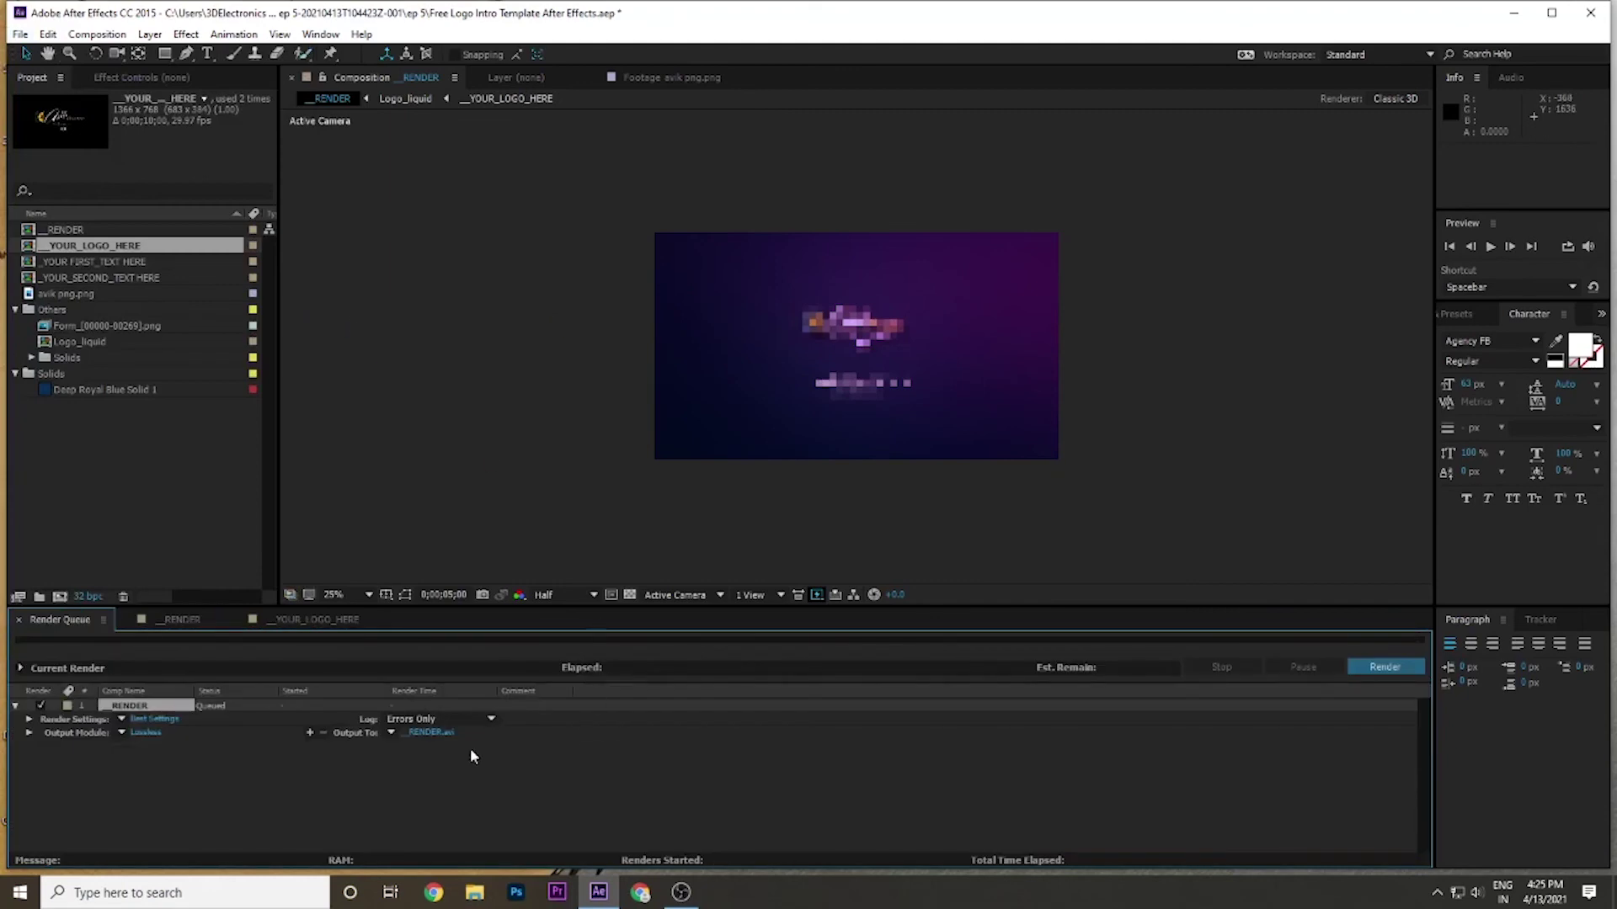
# - Render the queued _RENDER composition out to _RENDER.avi
pyautogui.click(1377, 665)
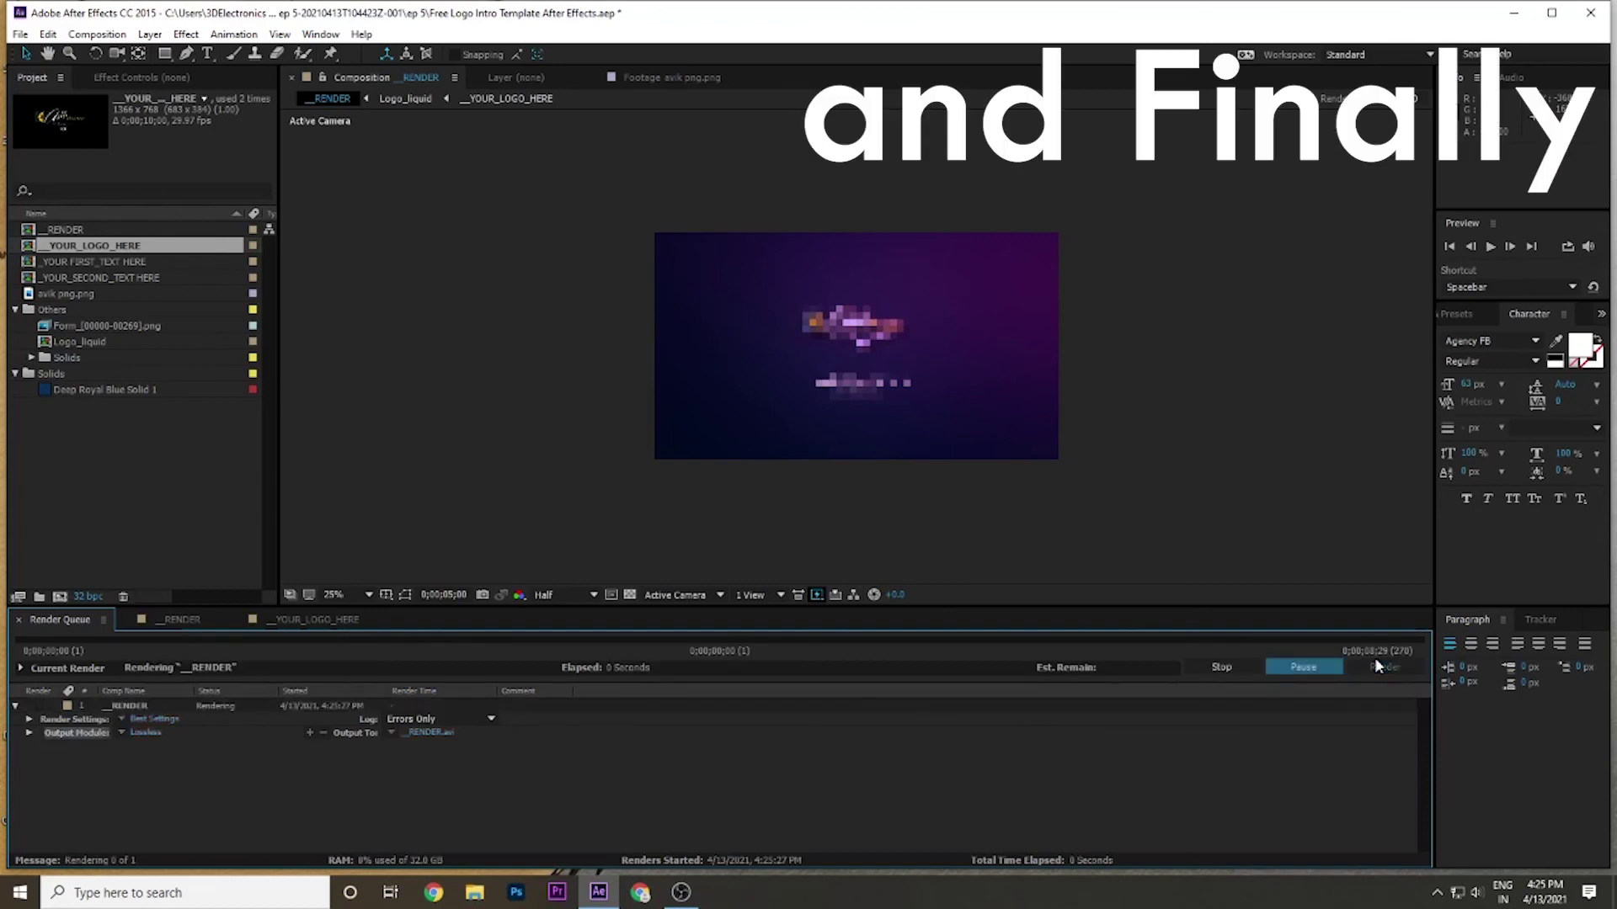